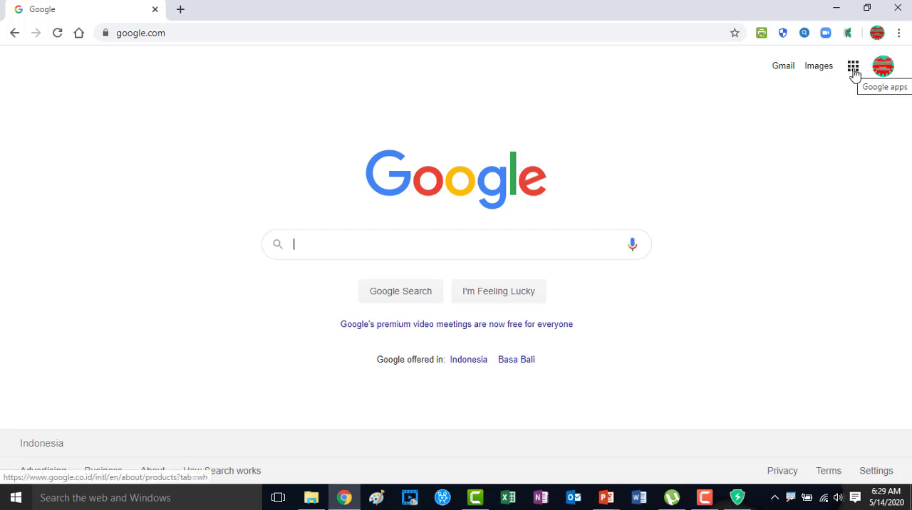
Open Google Drive and upload the Word file Soal Latihan Google Form from the DATA BARU (G:) drive to My Drive.
click(853, 68)
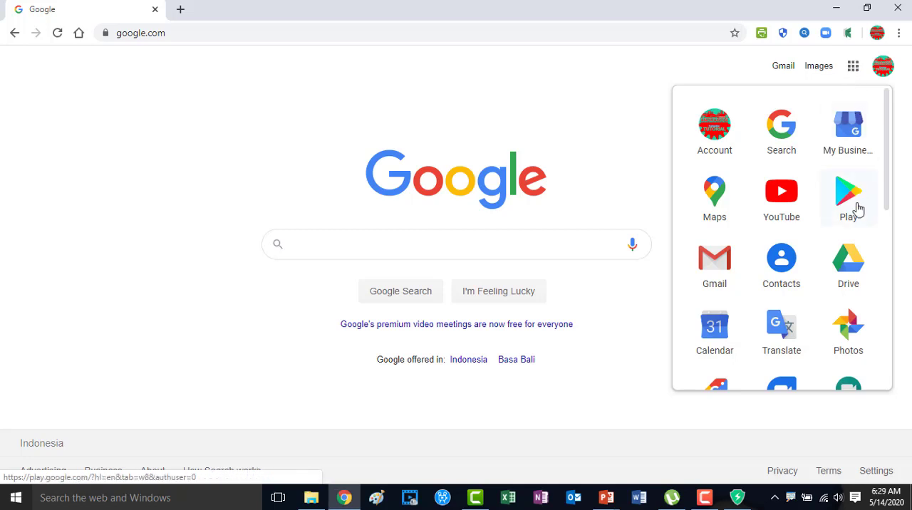
click(849, 270)
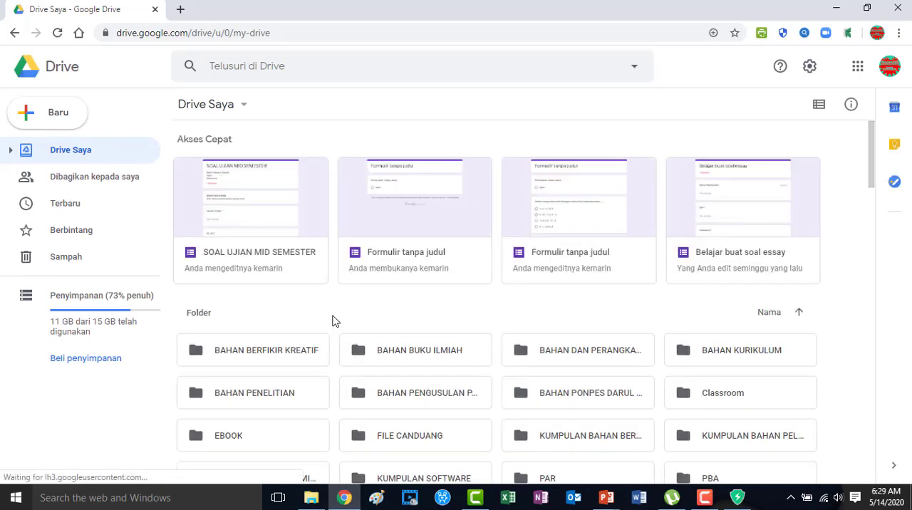
click(317, 503)
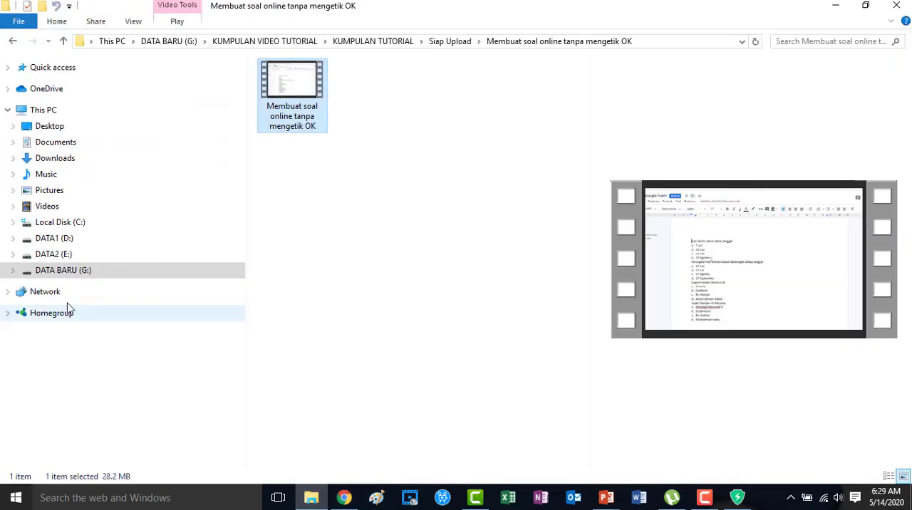
click(65, 275)
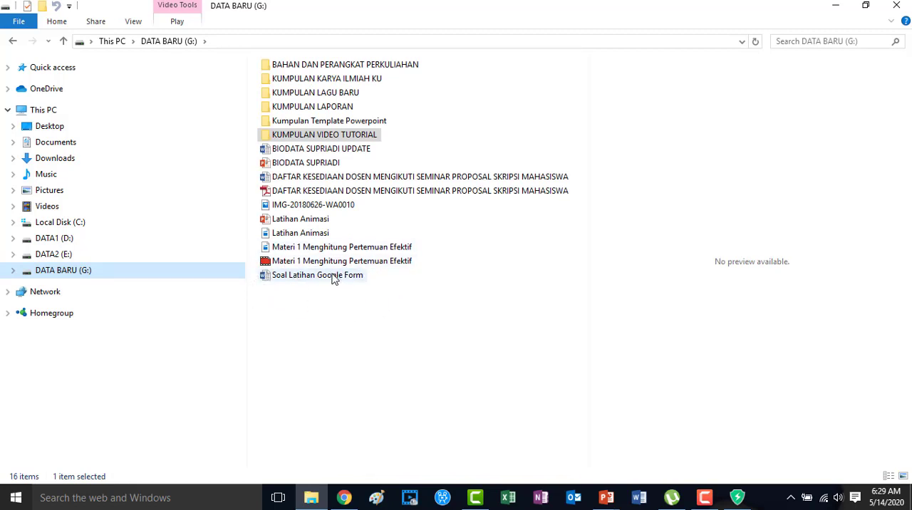
mouse_move(333, 279)
drag(333, 279, 480, 307)
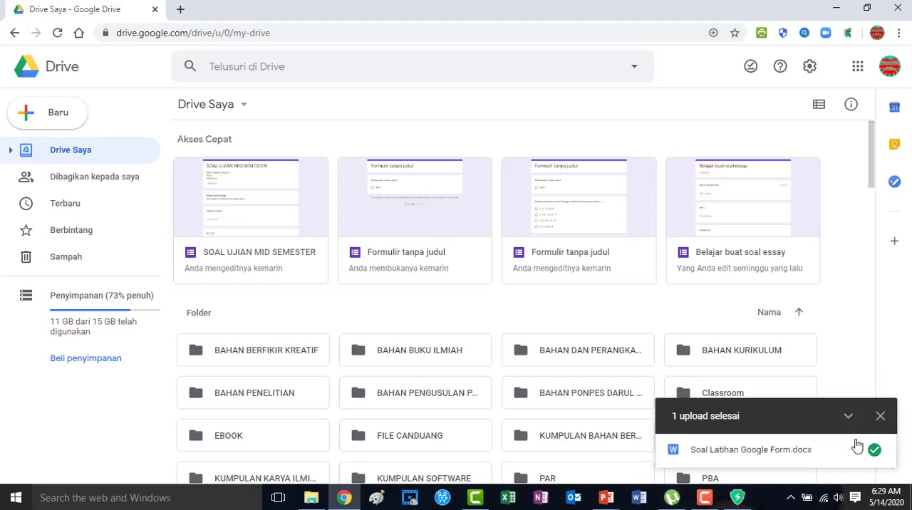
click(880, 415)
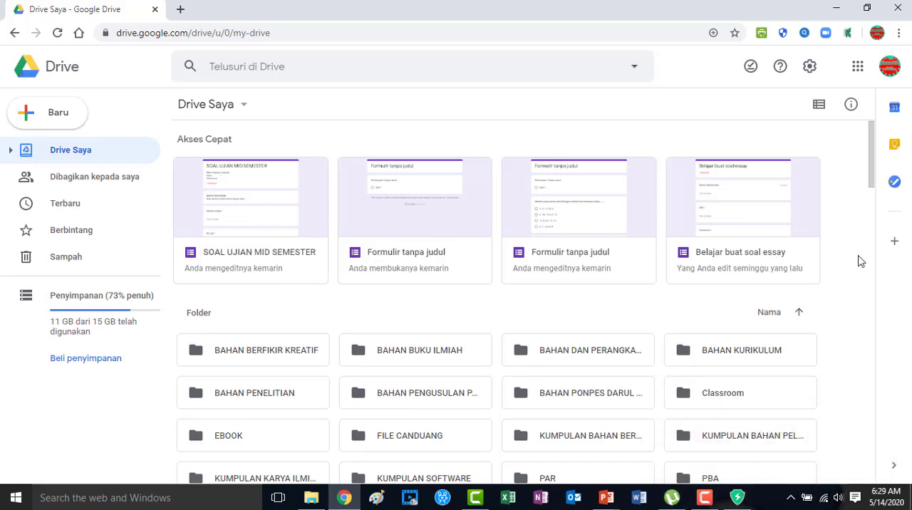
Find the uploaded Soal Latihan Google Form.docx in My Drive and open it with Google Docs.
drag(873, 178, 883, 409)
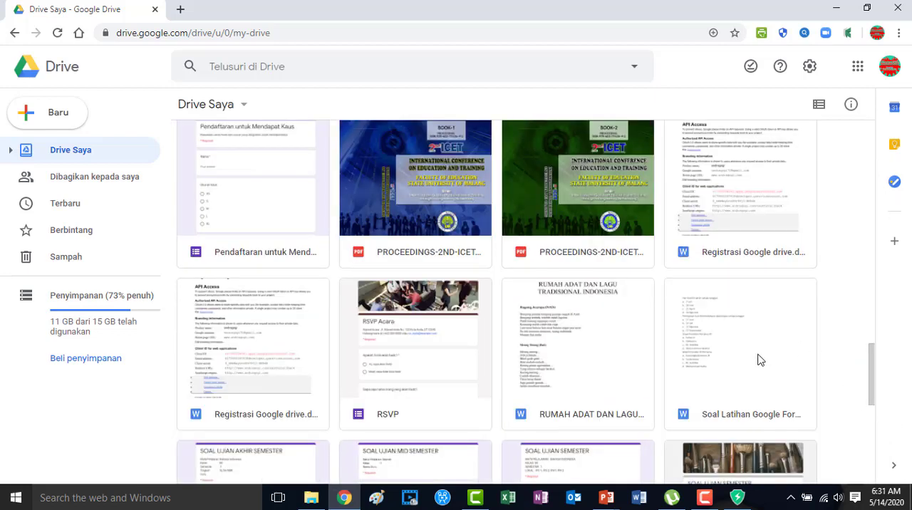
double_click(726, 393)
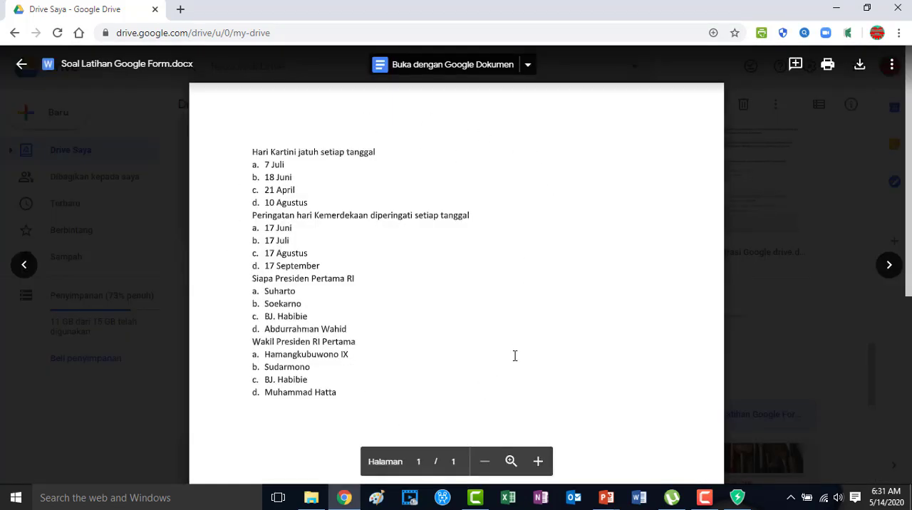
click(444, 67)
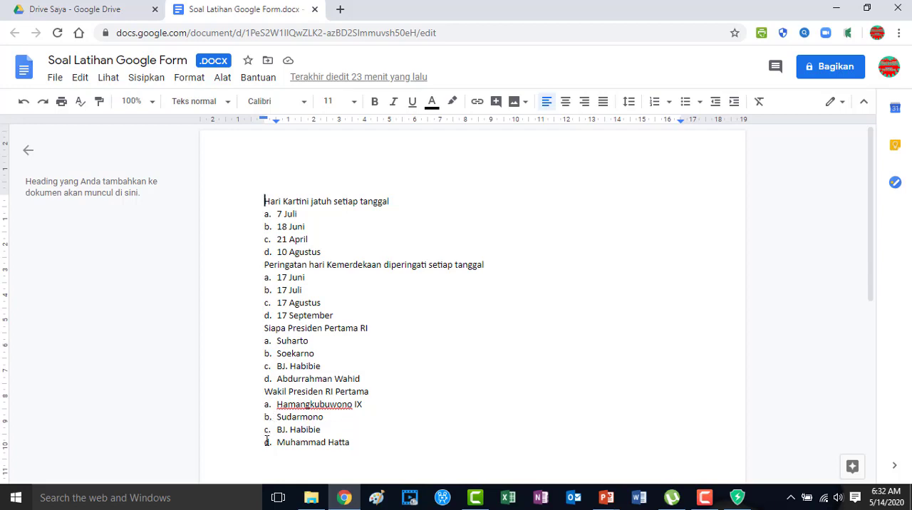
Save the .docx file as a Google Docs document, close the document views and return to the My Drive file list.
click(57, 79)
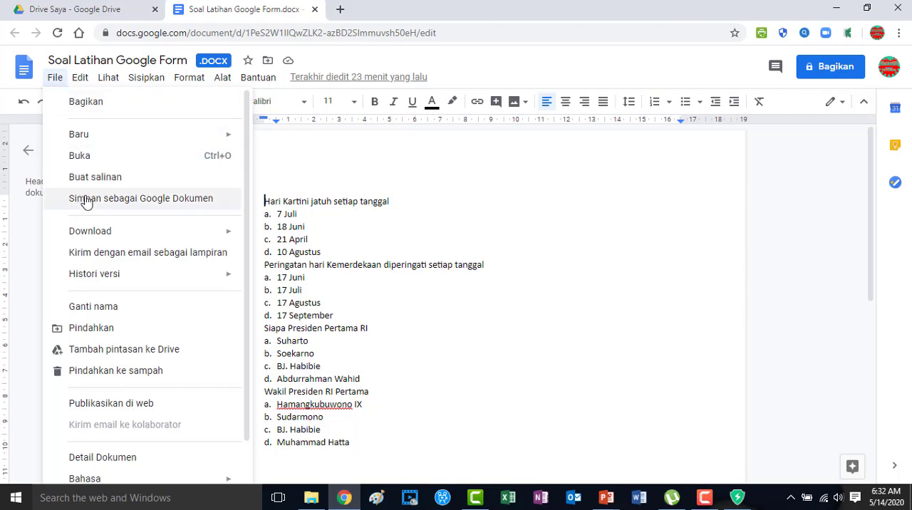
click(169, 202)
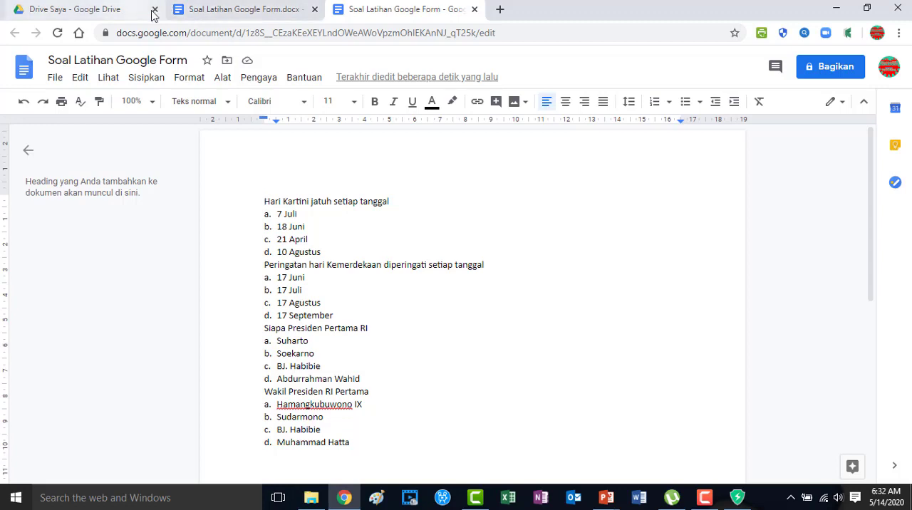
click(314, 9)
click(314, 9)
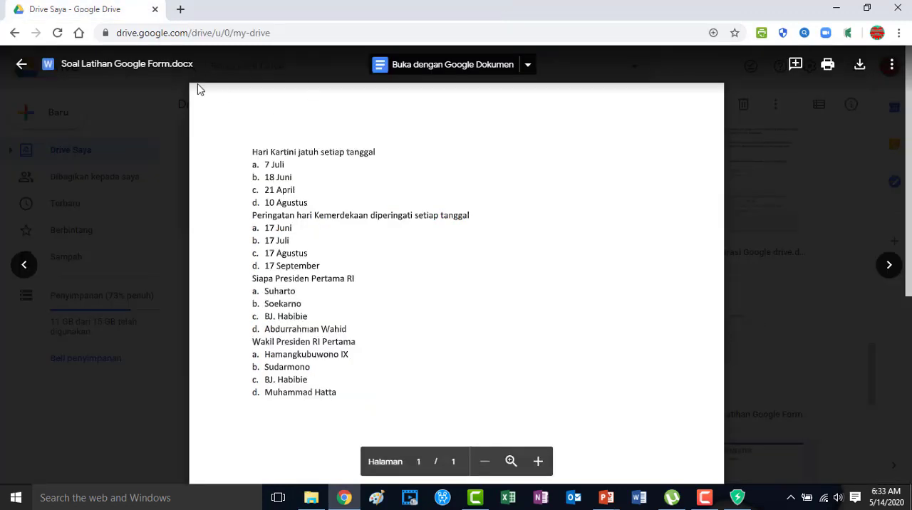
click(21, 65)
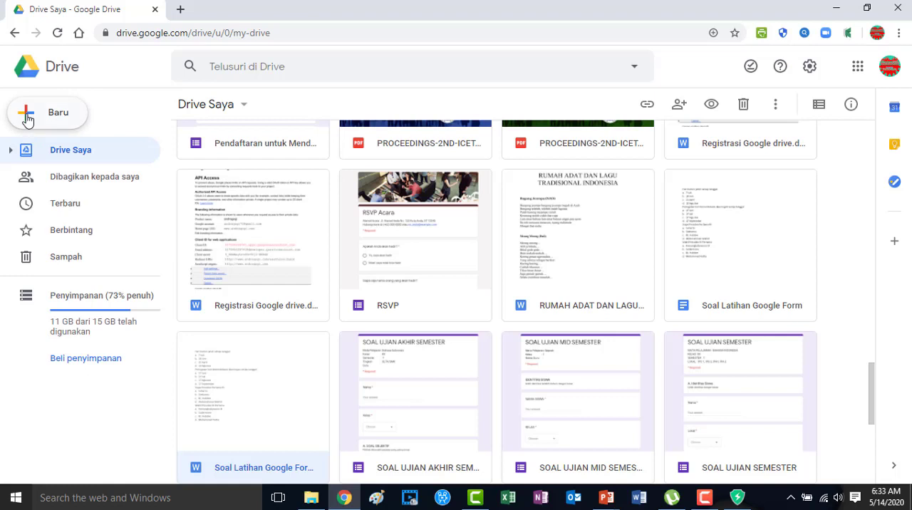
Create a blank Google Form from Drive.
click(26, 120)
mouse_move(55, 270)
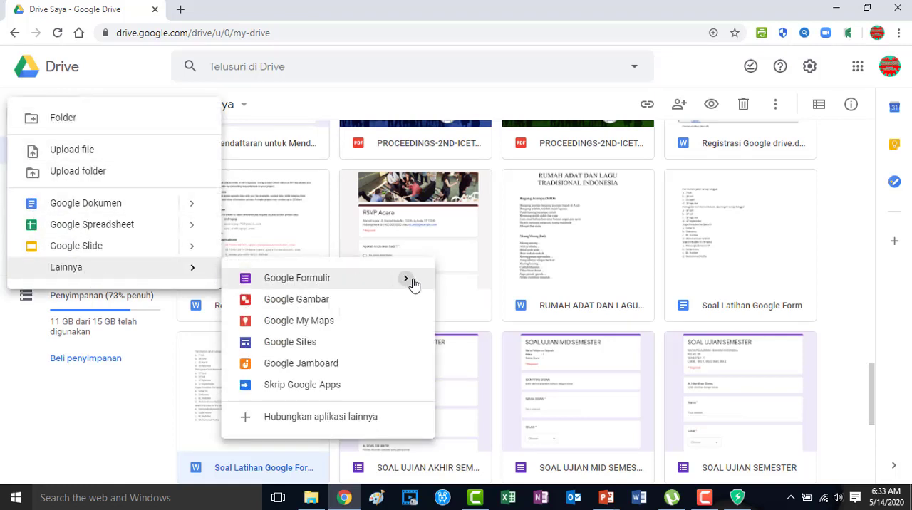
mouse_move(413, 284)
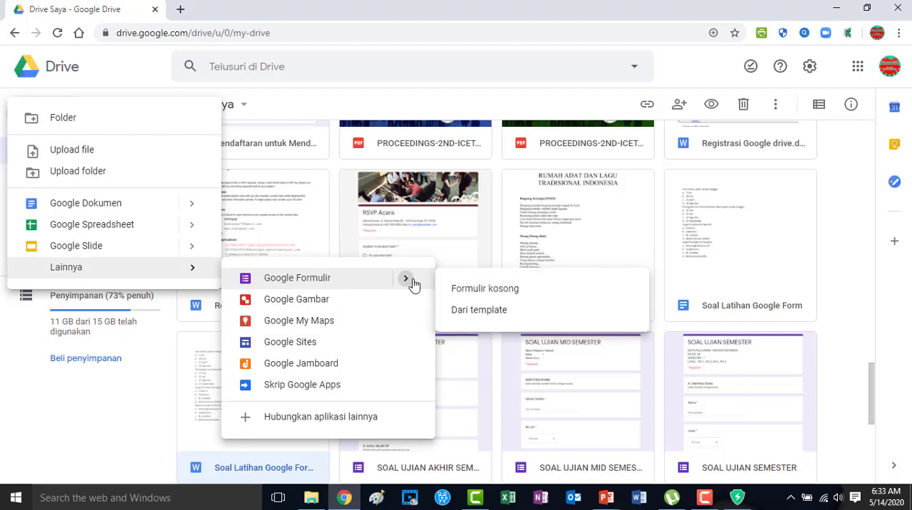
click(517, 290)
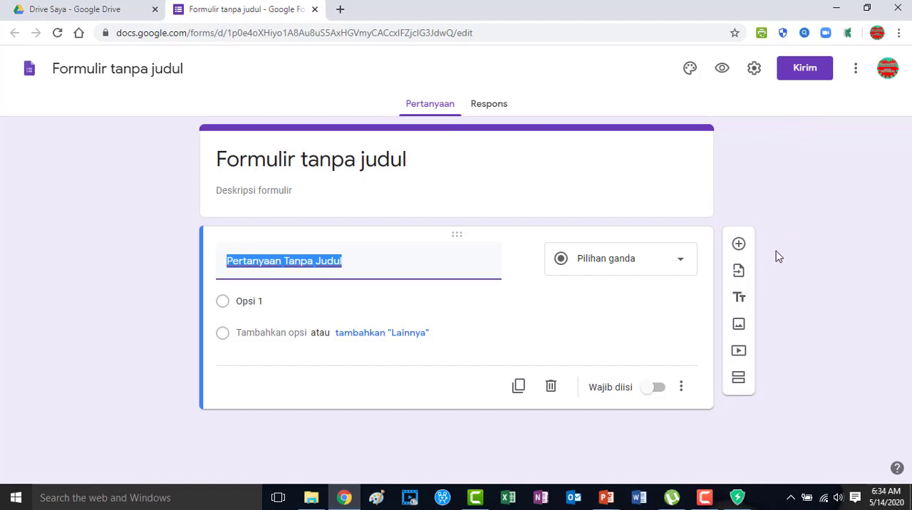
Browse the G Suite Marketplace add-ons for Forms and open the page of the Form Builder add-on by Jivrus Technologies.
click(855, 71)
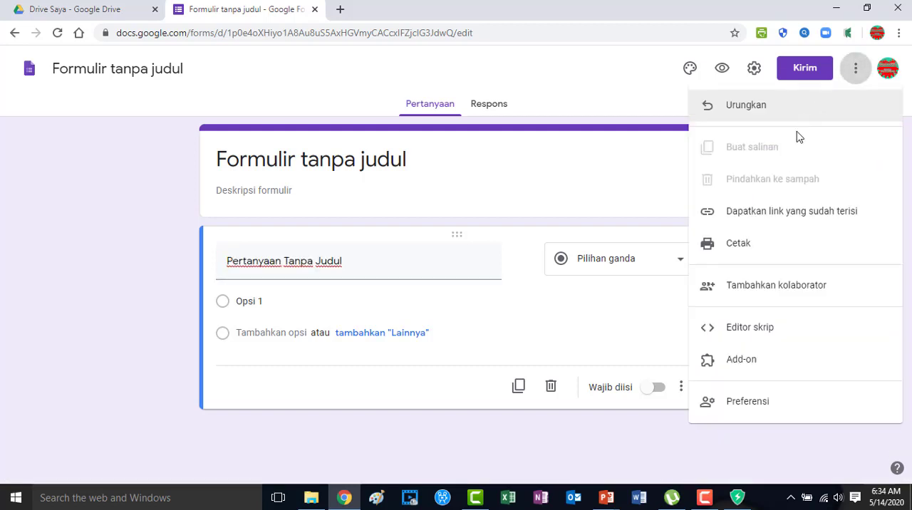
click(748, 365)
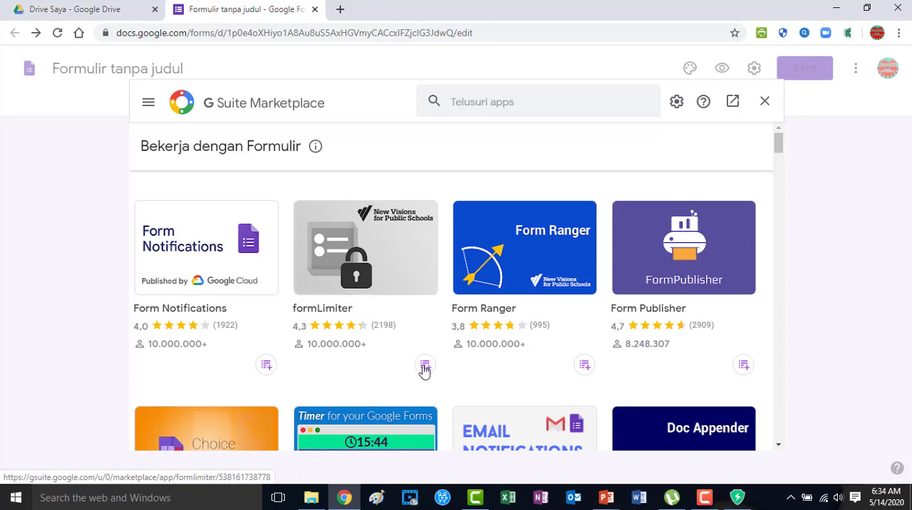
scroll(501, 363, down, 3)
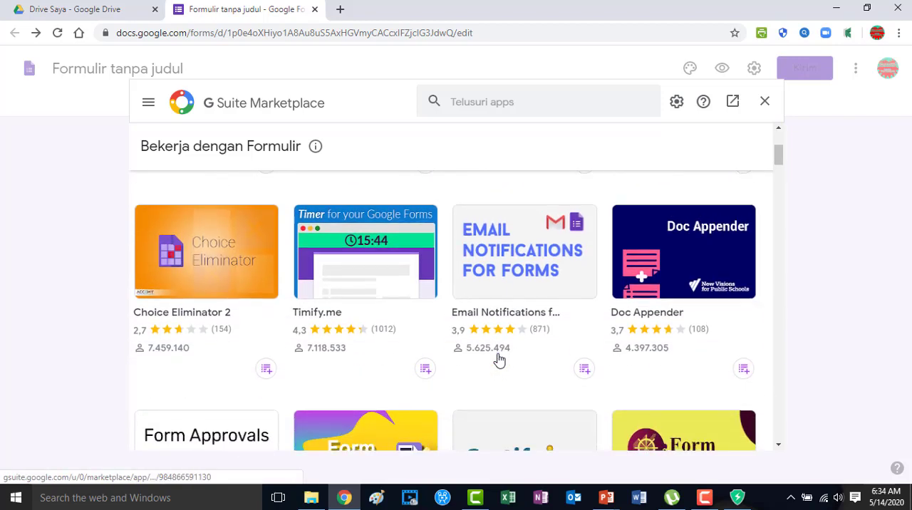
scroll(498, 361, down, 3)
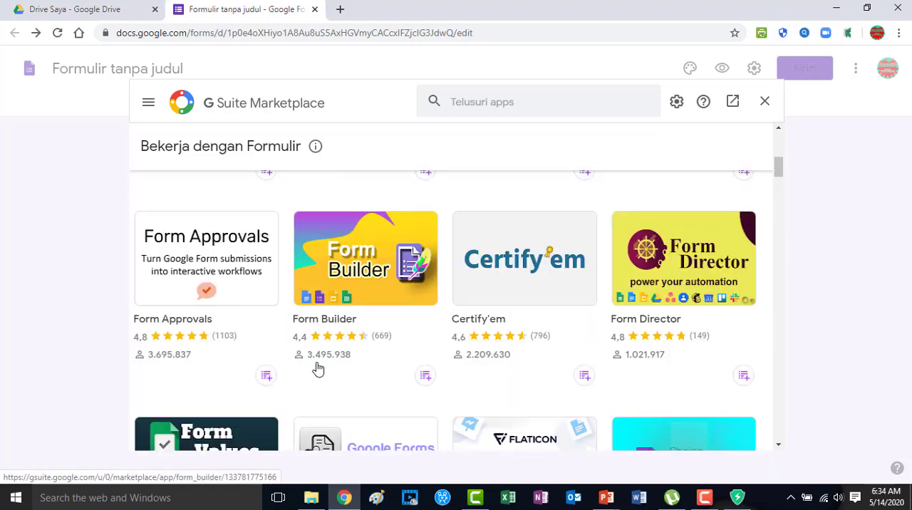
click(371, 275)
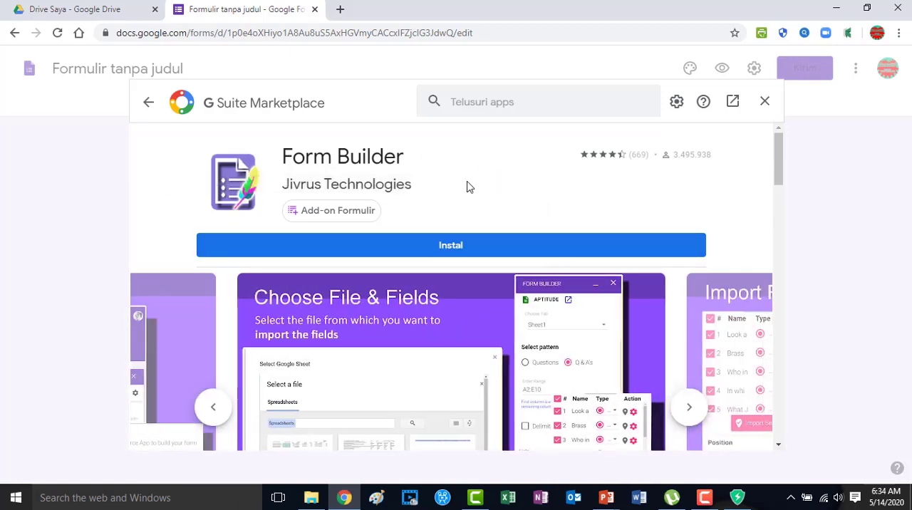
Install the Form Builder add-on, grant it the requested access to the Google account, and close the Marketplace.
click(458, 250)
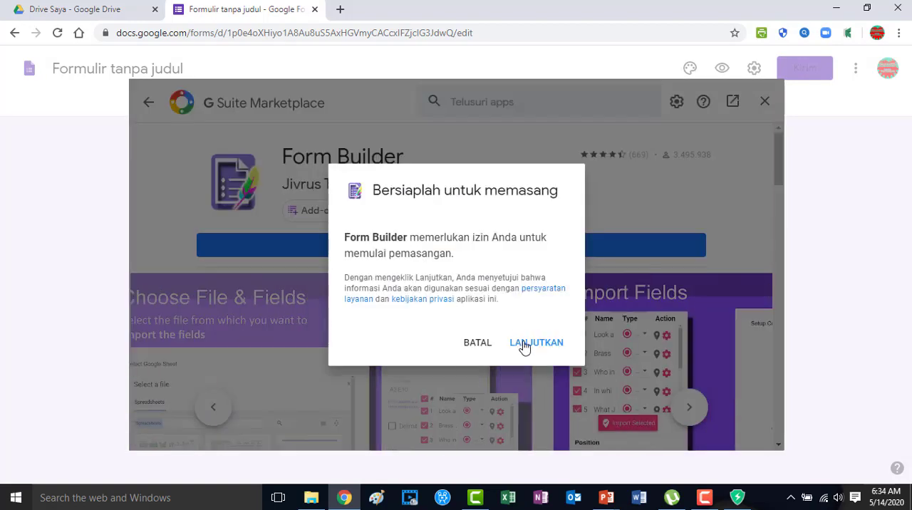
click(525, 346)
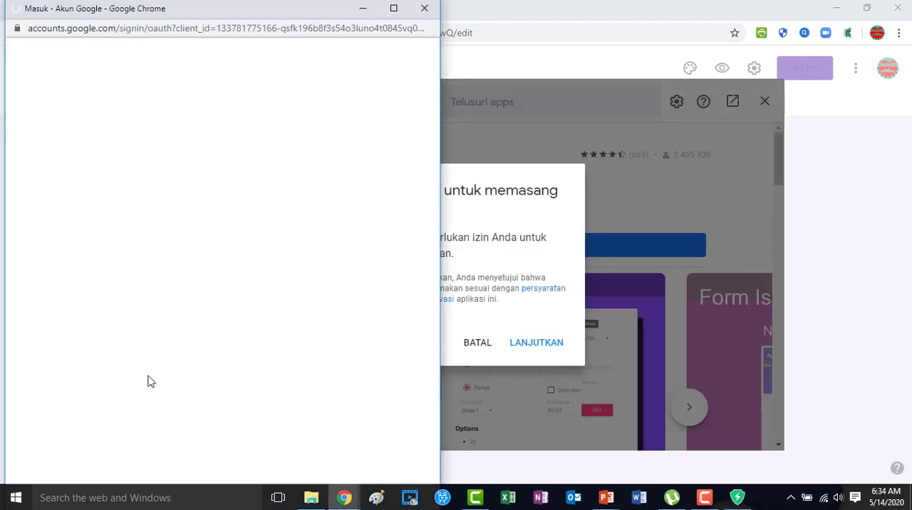
click(156, 277)
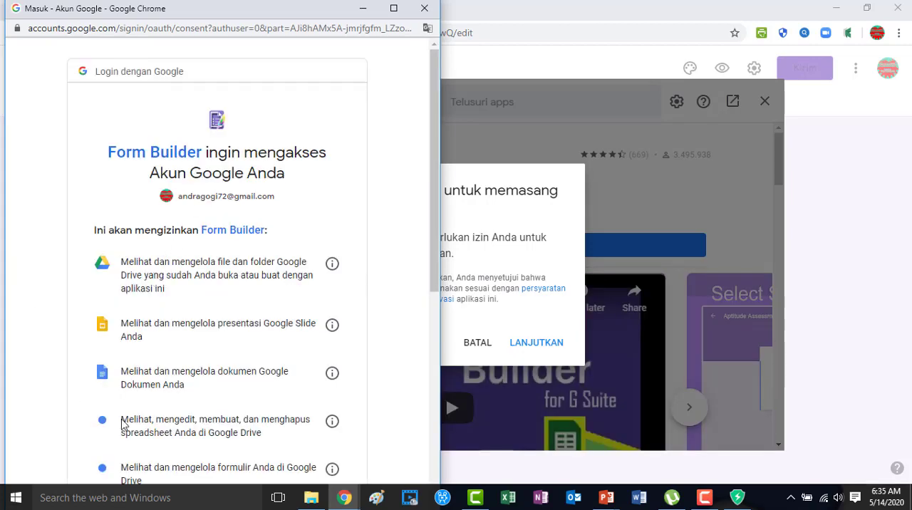
drag(432, 116, 425, 353)
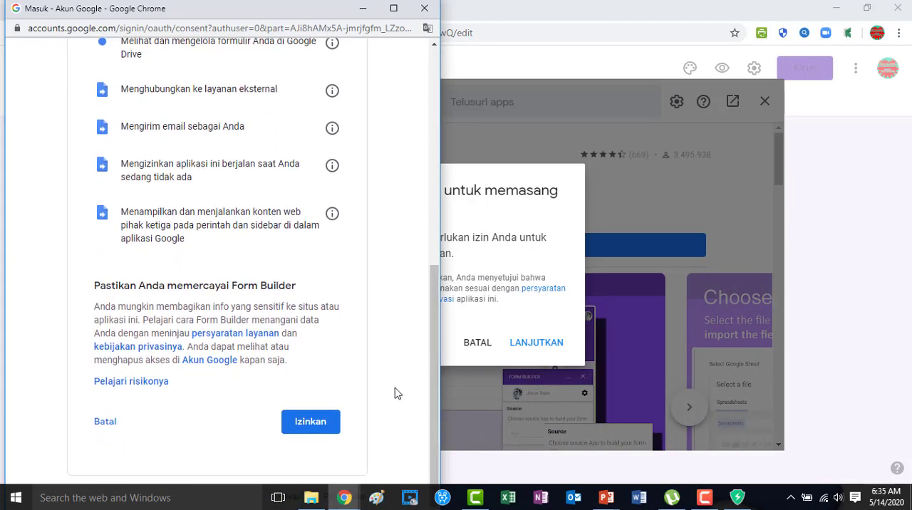
click(312, 427)
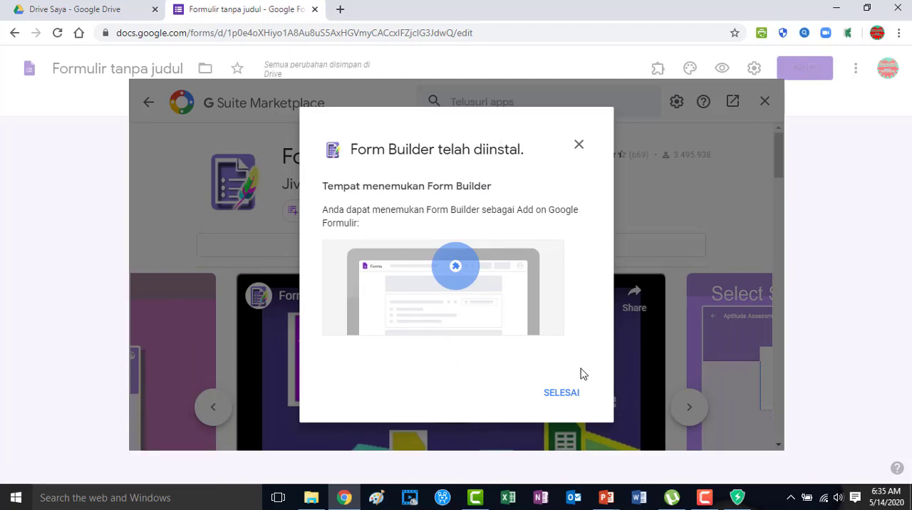
click(556, 397)
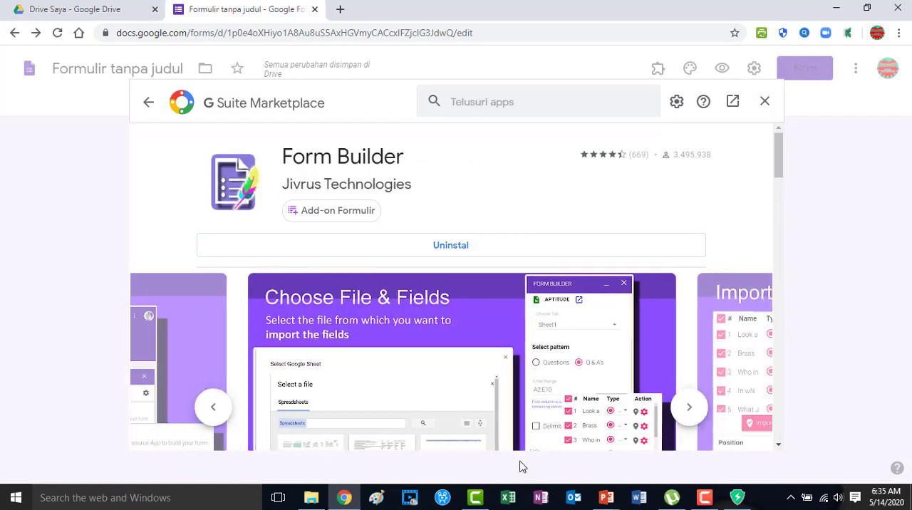
click(763, 104)
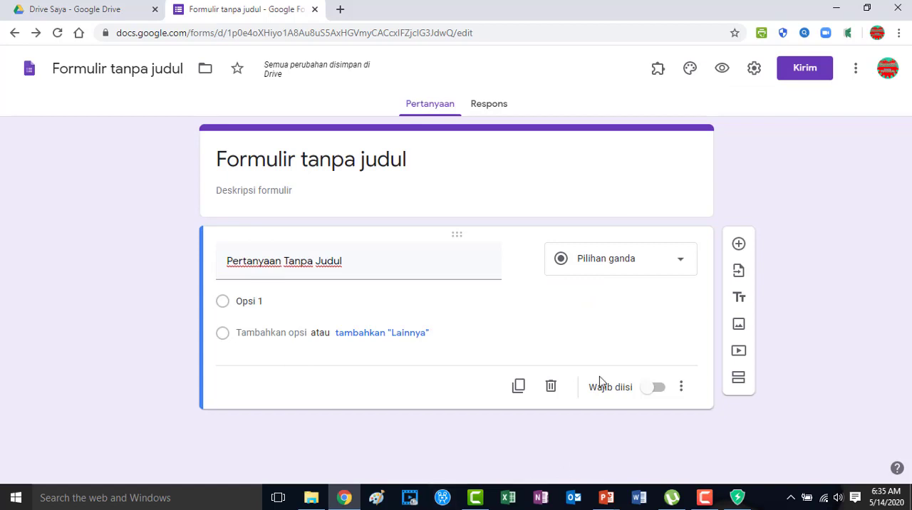
Start the Form Builder add-on in the untitled form.
click(657, 71)
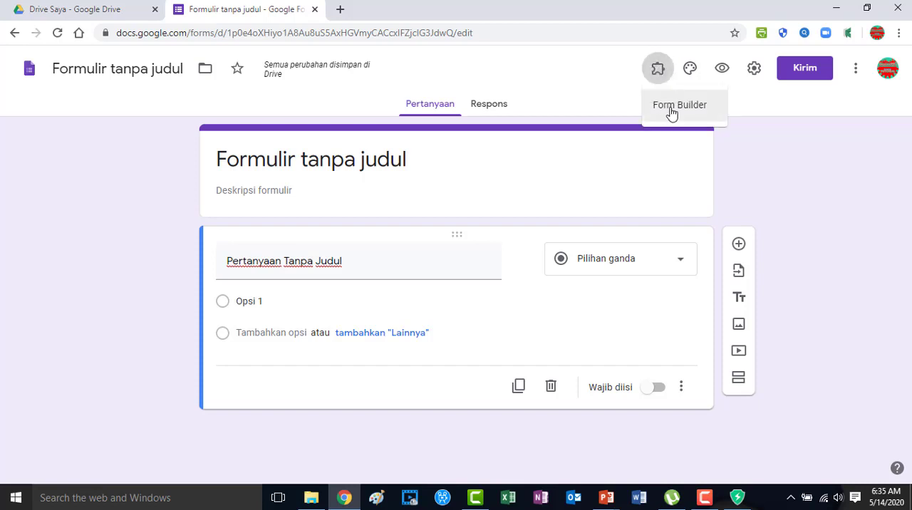
click(671, 107)
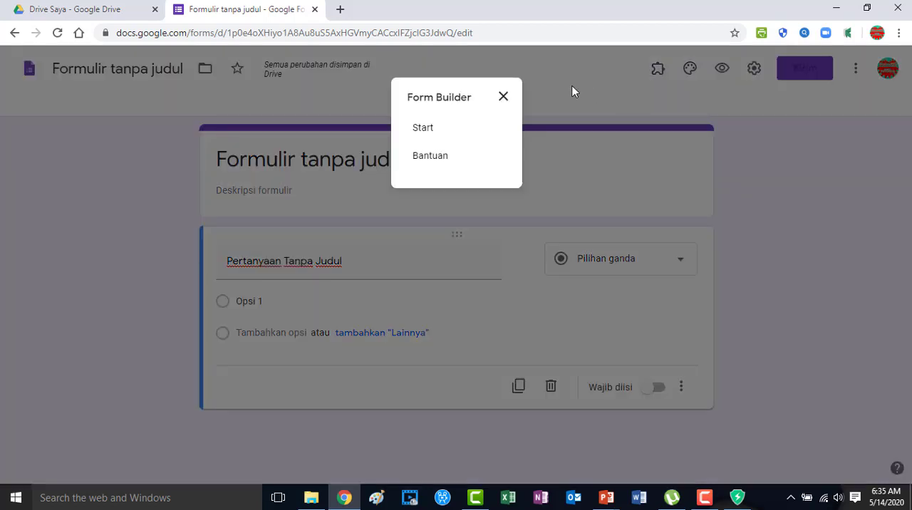
click(426, 130)
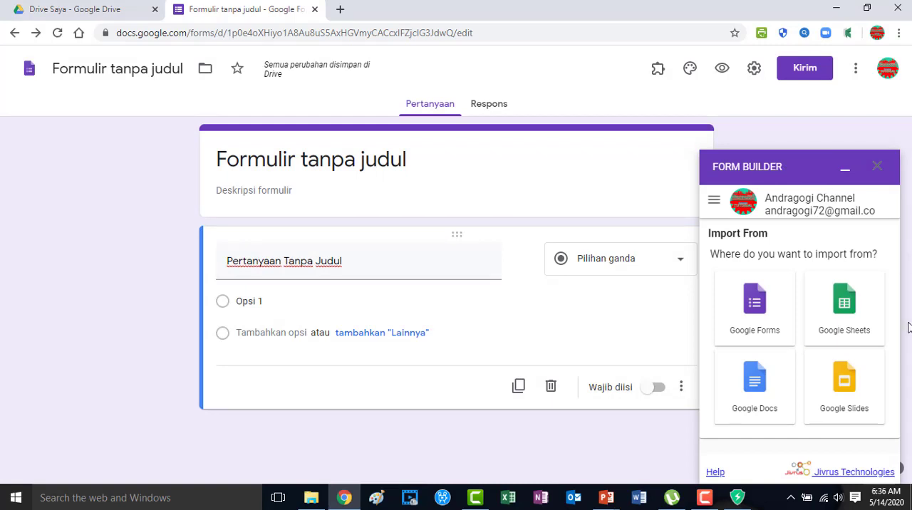
Load the Google Docs document Soal Latihan Google Form as the import source in Form Builder and bring up its question list.
click(756, 396)
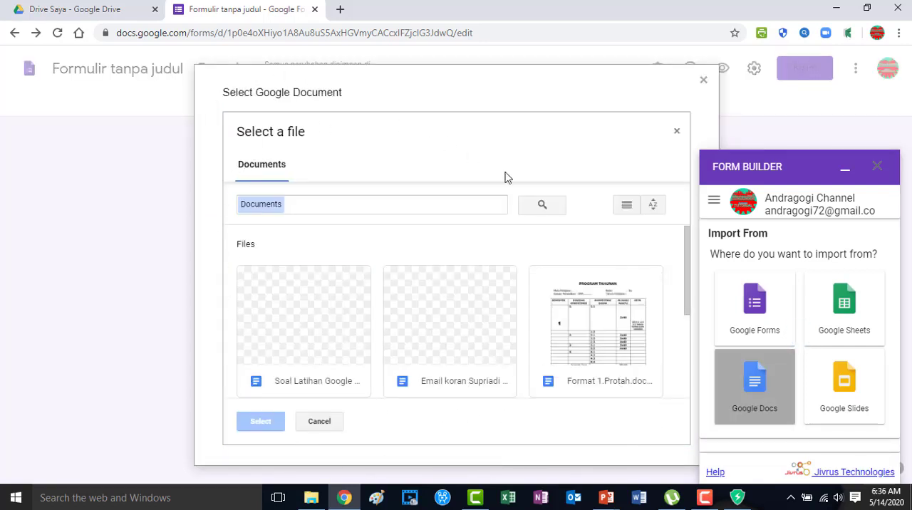
click(292, 386)
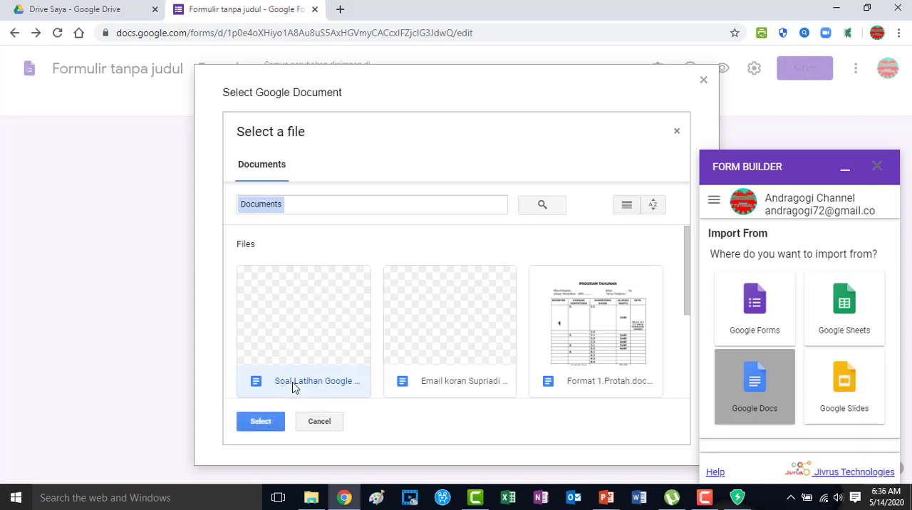
click(261, 421)
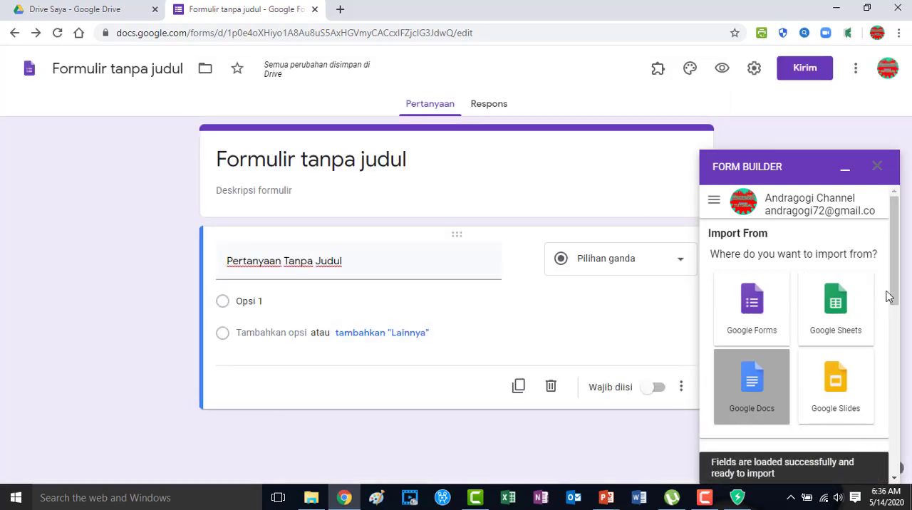
drag(891, 281, 891, 392)
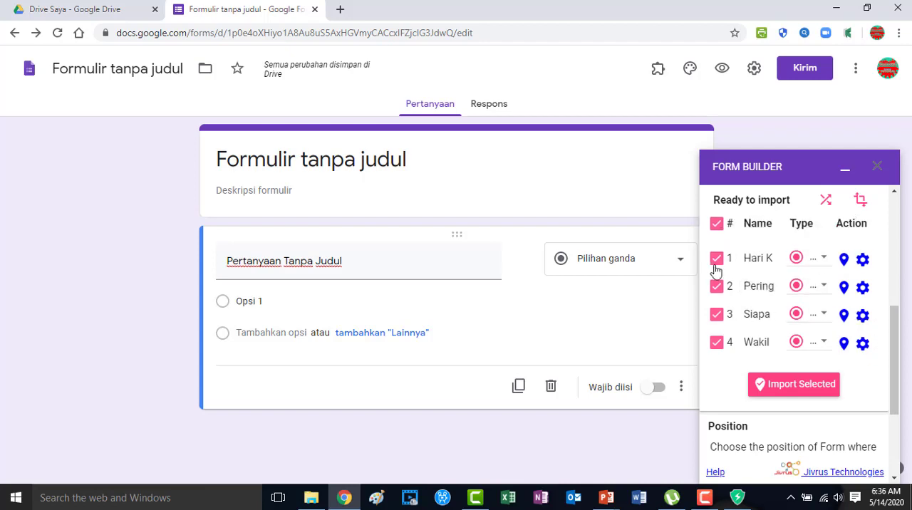
Import all four listed questions into the form with Form Builder and close the add-on.
click(717, 316)
click(717, 225)
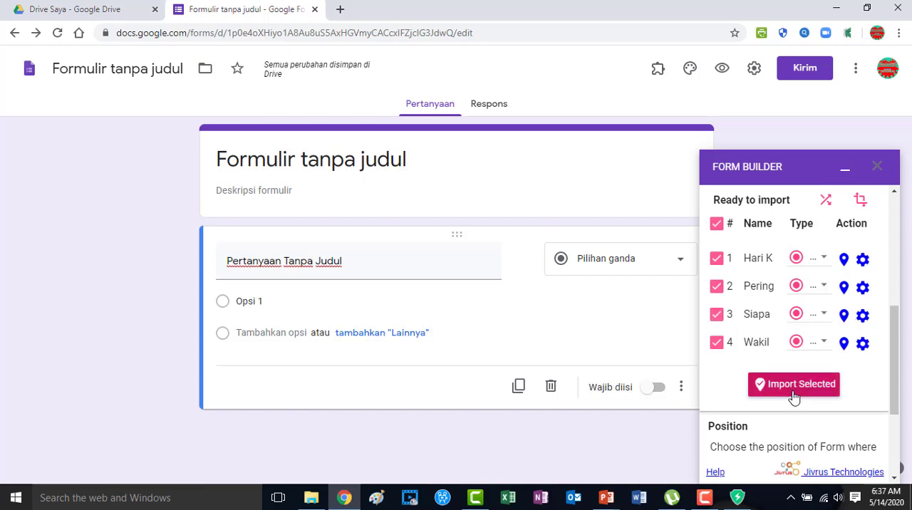
click(794, 388)
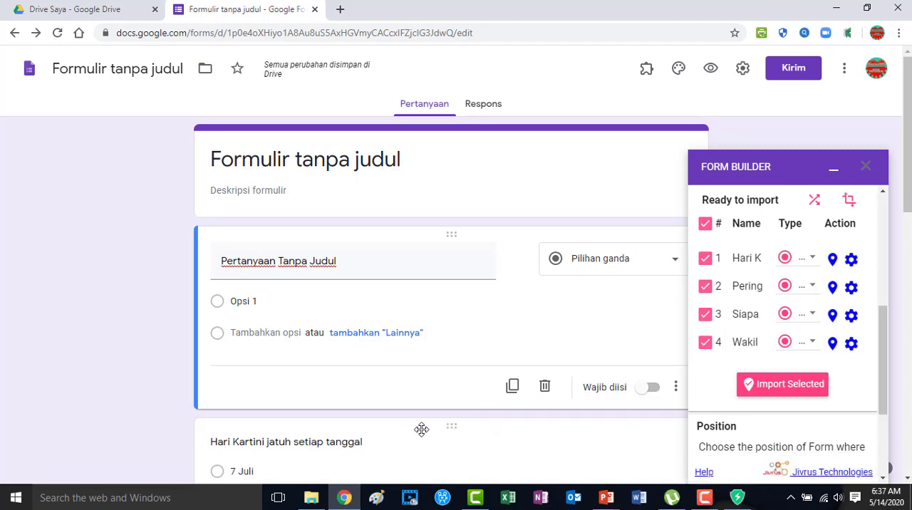
scroll(421, 429, down, 2)
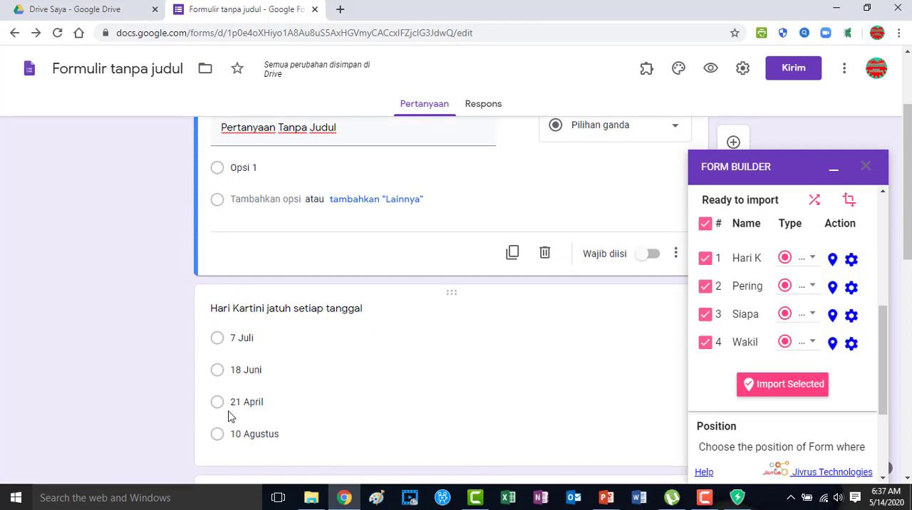
click(867, 169)
scroll(256, 380, down, 2)
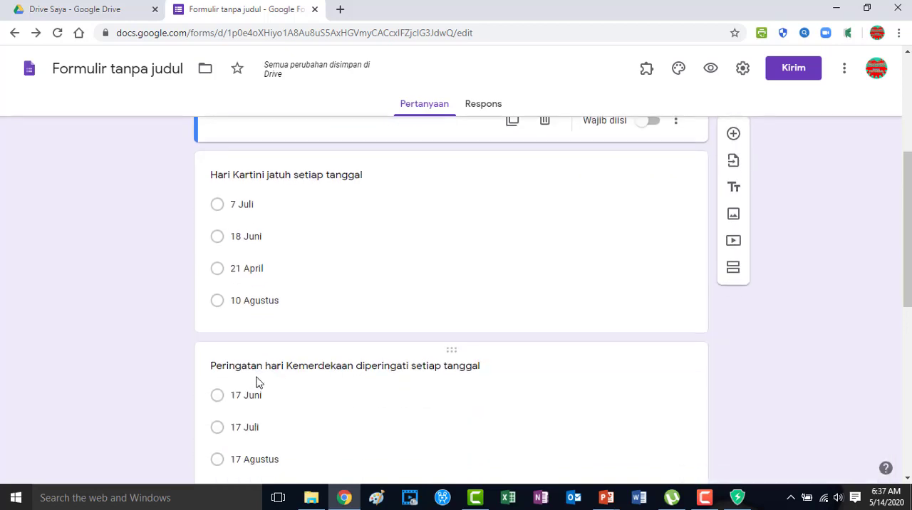
Title the form SOAL UJIAN SEMESTER.
scroll(257, 381, up, 2)
scroll(252, 363, up, 2)
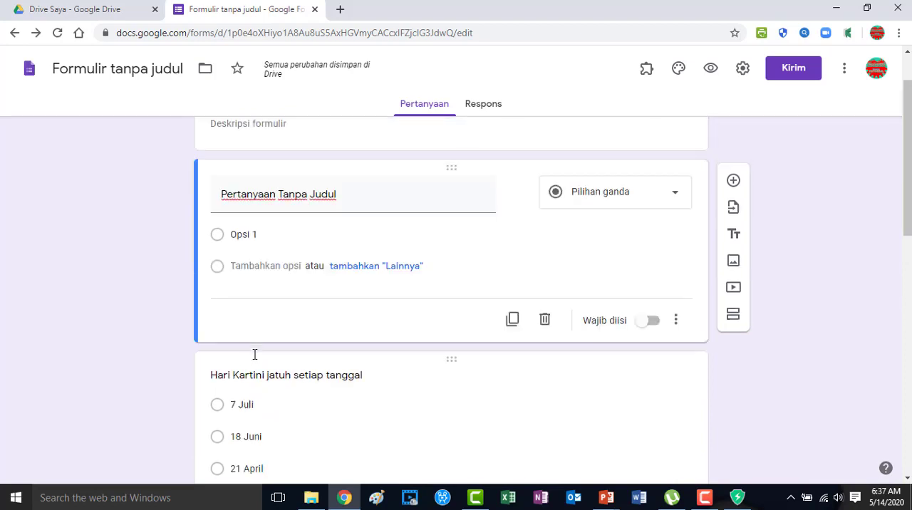
click(110, 73)
text(SOAL UJIAN SEMESTER)
click(527, 210)
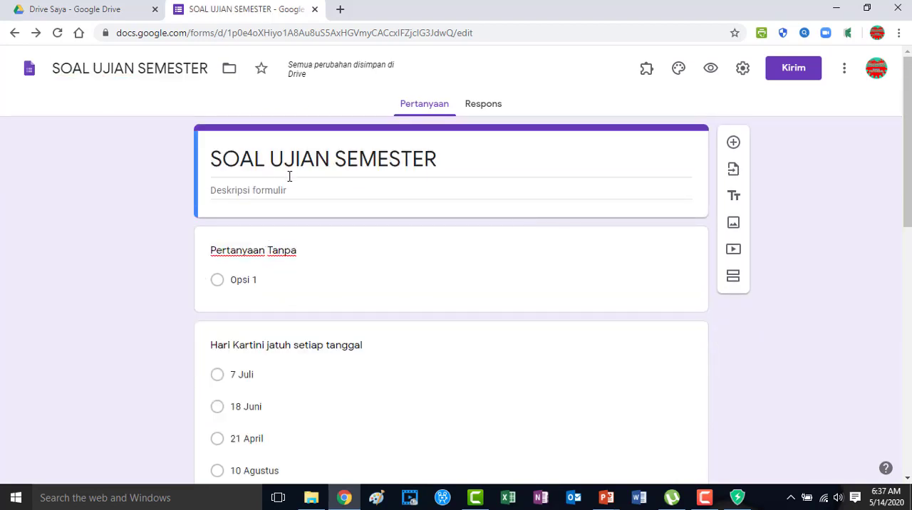
Fill in the form description with three lines: Mata Pelajaran:, Kelas : and Nama Guru :, aligning the colons.
text(M)
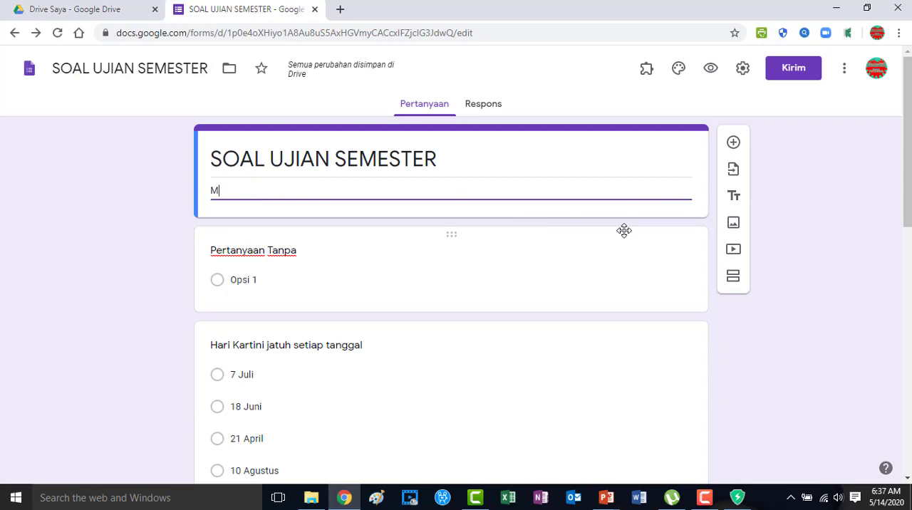
text(ata P)
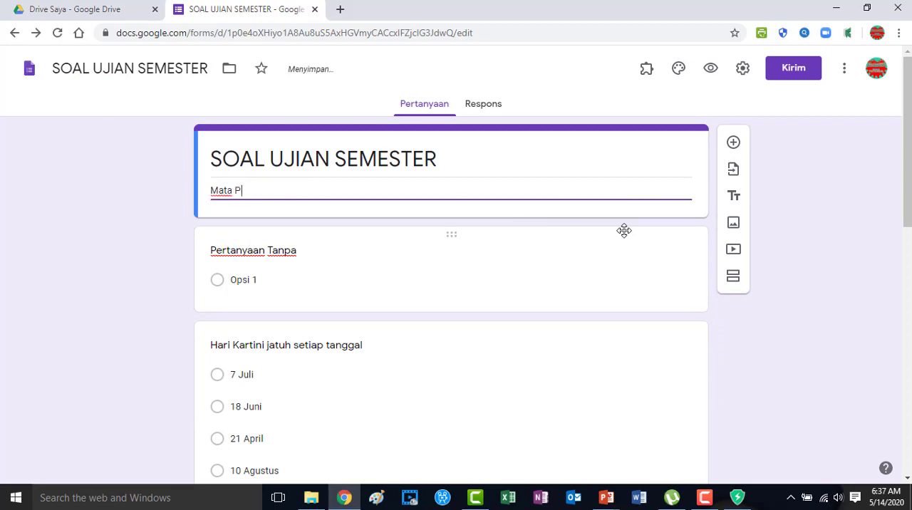
text(elajaran :)
key(Return)
text(Kelas)
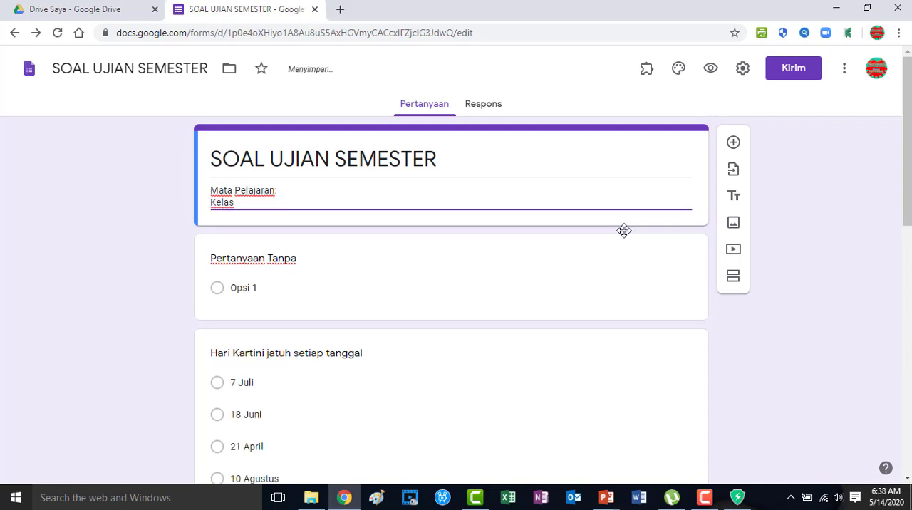
text(              :)
key(Return)
text(Nama Guru)
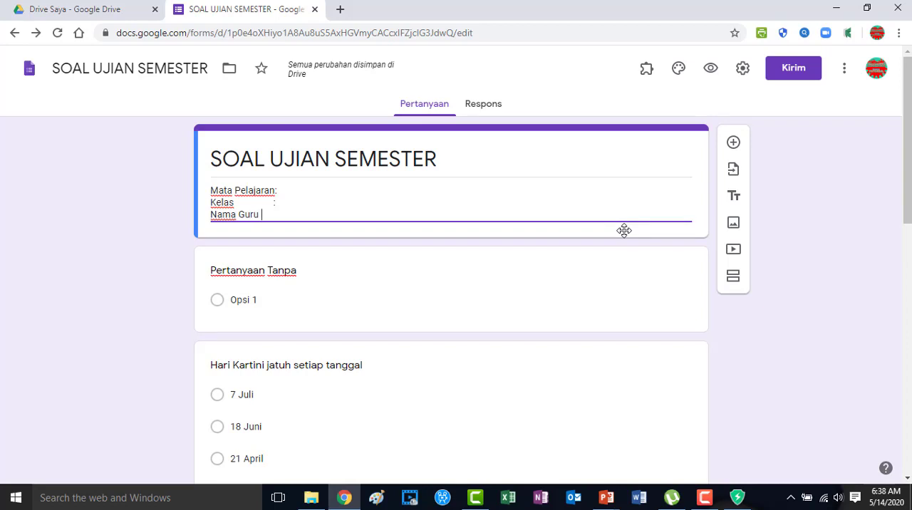
text(    :)
key(shift+Tab)
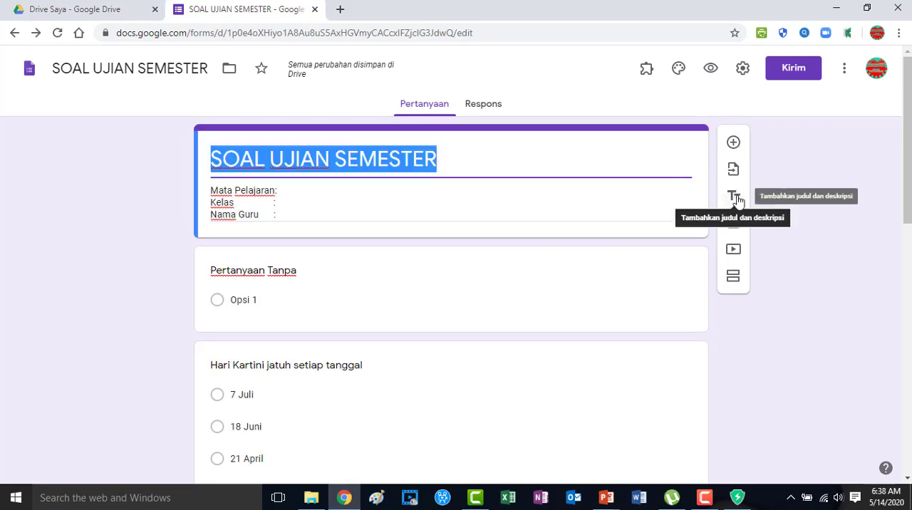
Add a title and description block below the form header with the title IDENTITAS SISWA and the text "Buatlah identitas dengan benar".
click(733, 197)
text(IDENT)
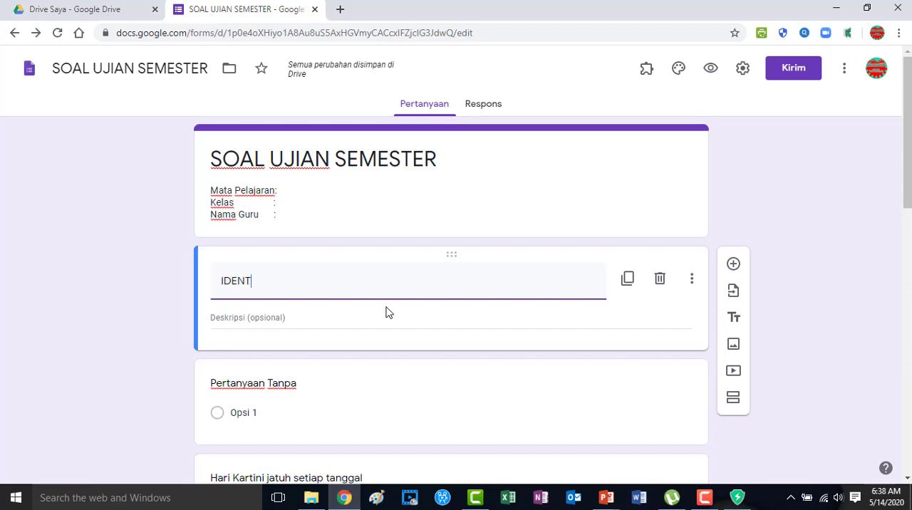
text(ITAS SISWA)
click(386, 313)
text(Bu)
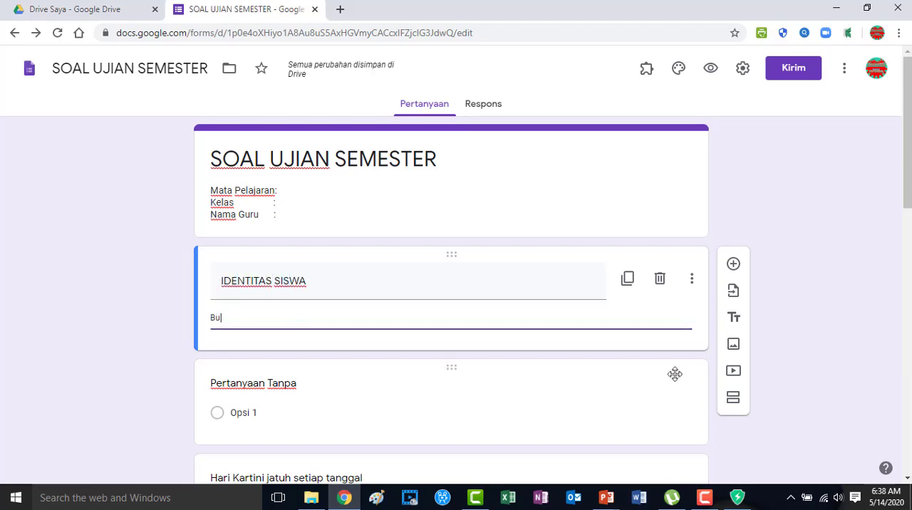
text(atlah identitas dengan benar)
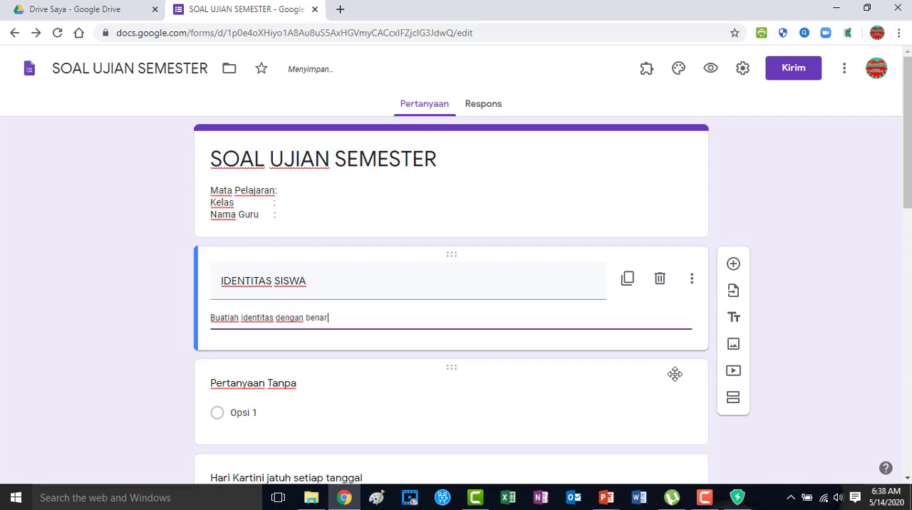
Turn the untitled question into a required short-answer question named NAMA SISWA.
click(544, 397)
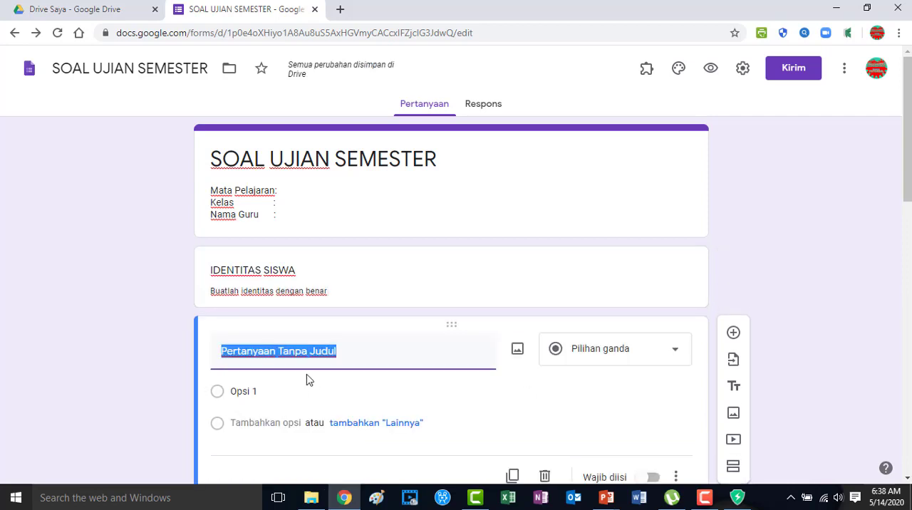
text(NAMA SISWA)
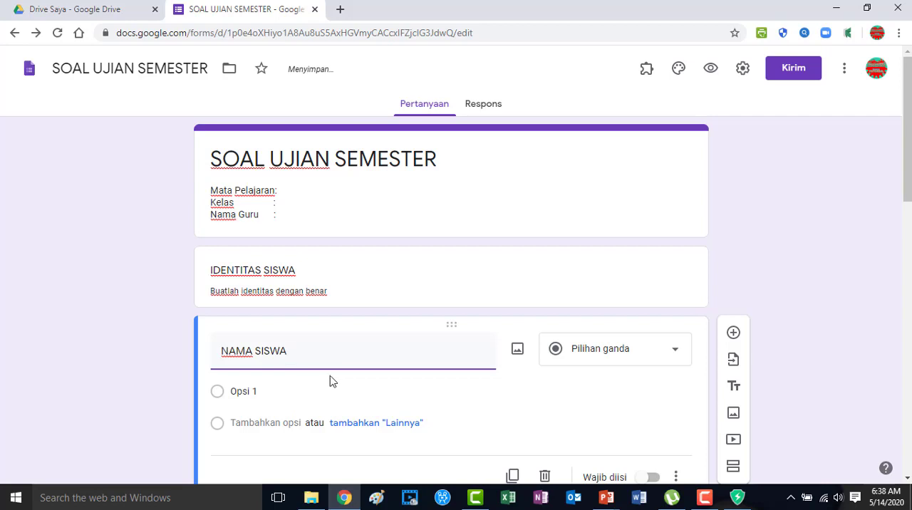
scroll(207, 263, down, 1)
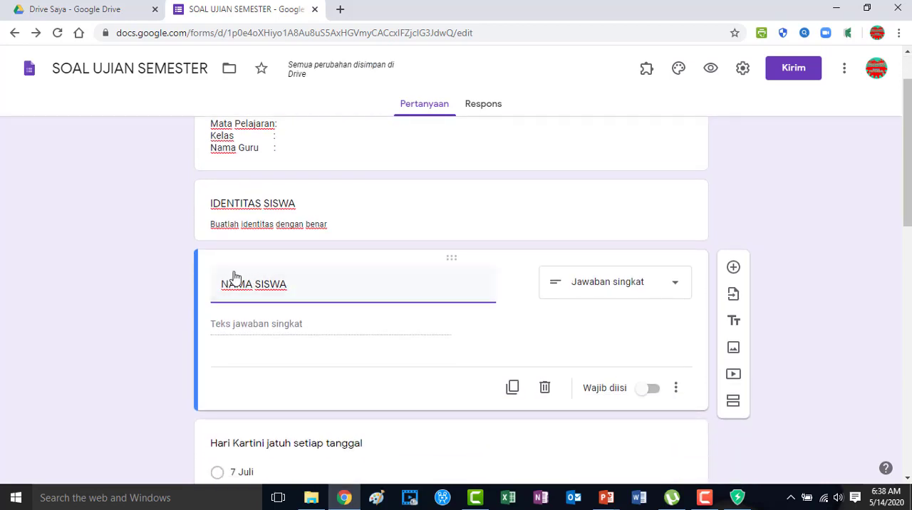
click(652, 389)
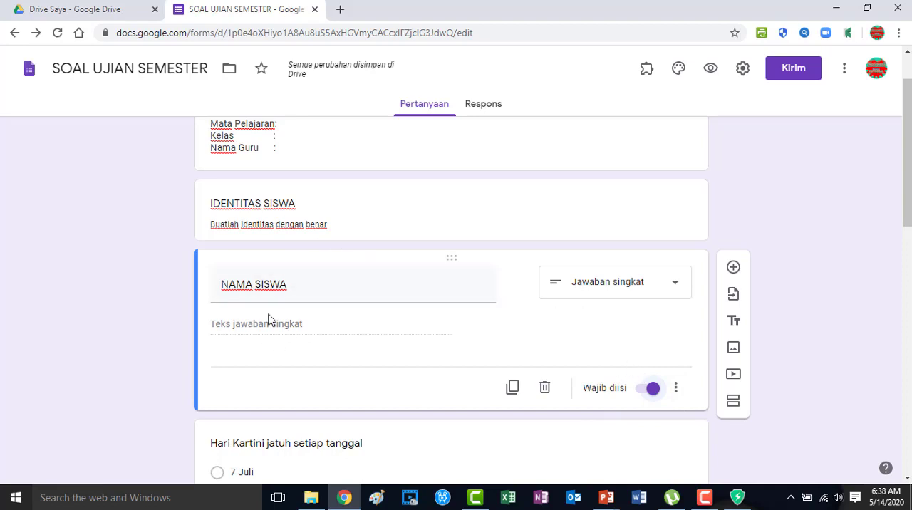
Add a question named KELAS below NAMA SISWA and set its type to Drop-down.
scroll(361, 343, down, 1)
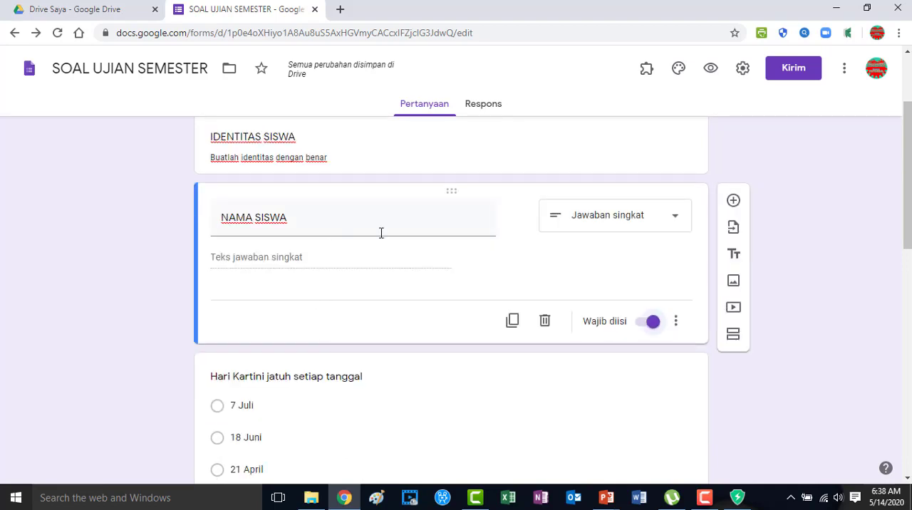
click(733, 200)
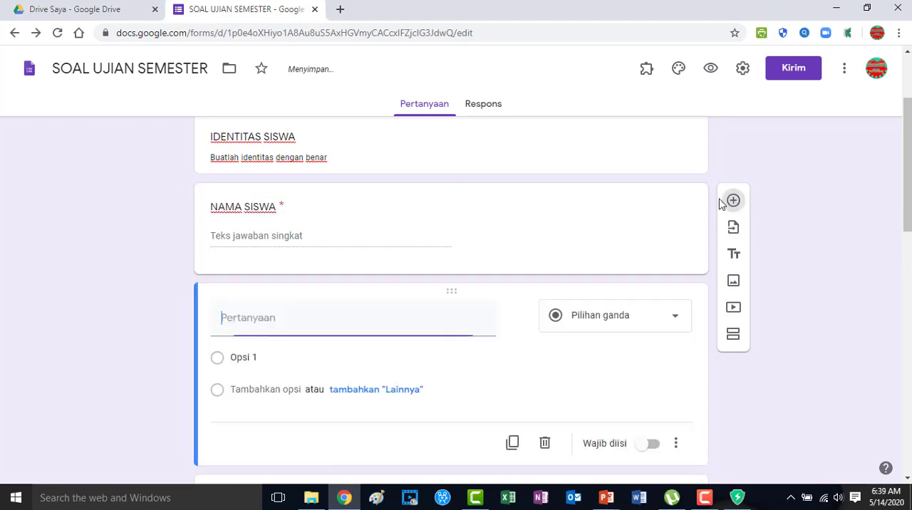
text(Kel)
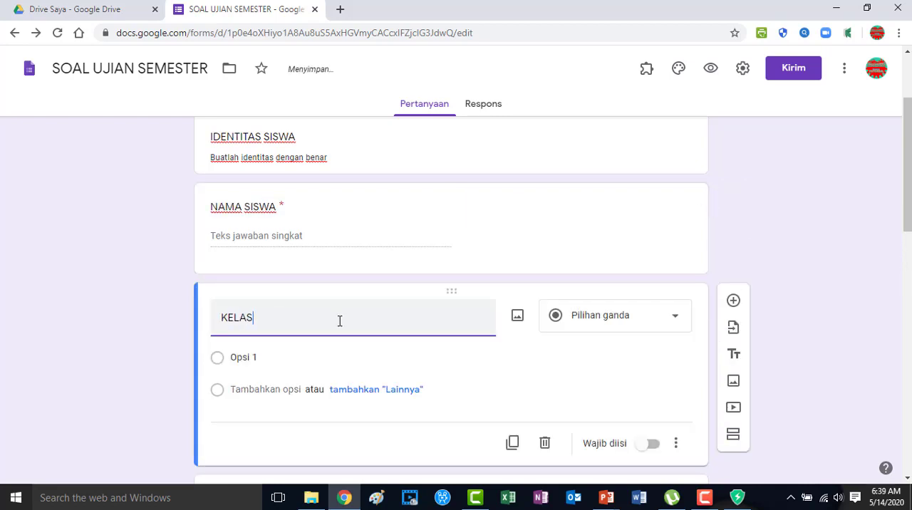
click(666, 323)
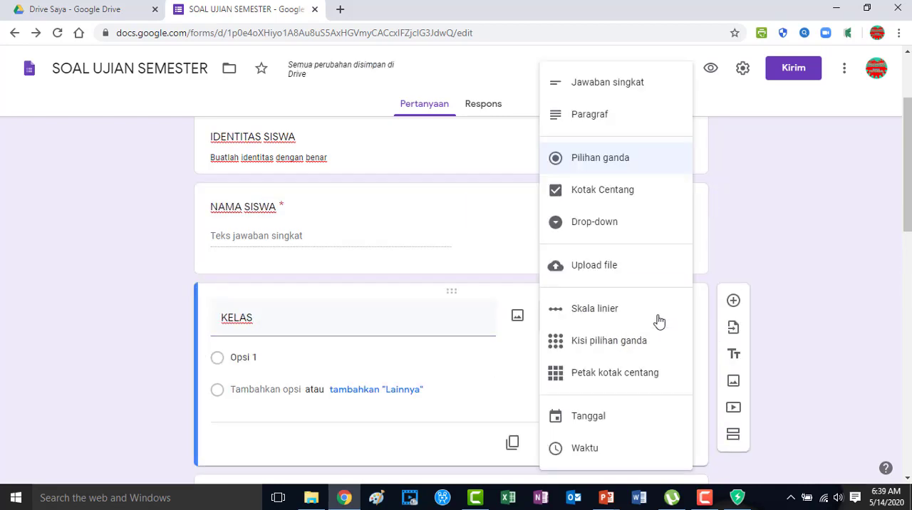
click(595, 222)
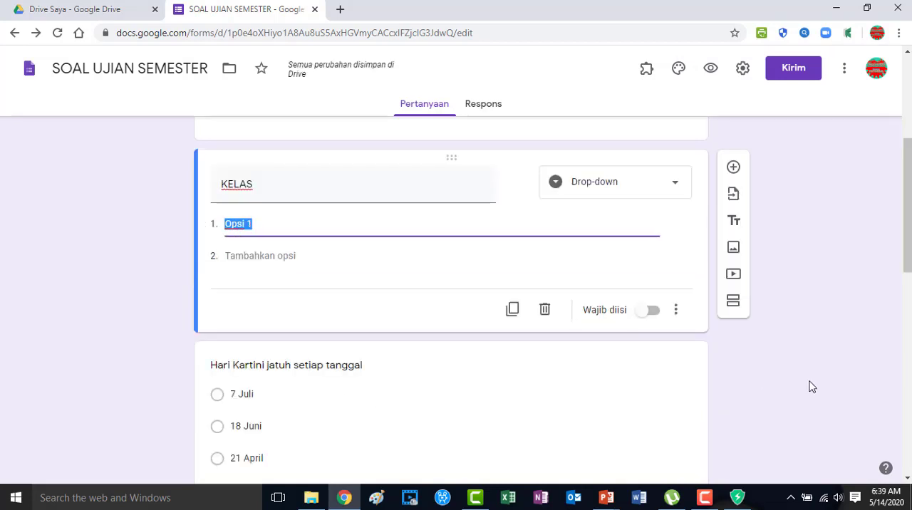
Enter the KELAS options Kelas 1.1, Kelas 1.2 and Kelas 1.3, and make the question required.
text(Kelas 1.1)
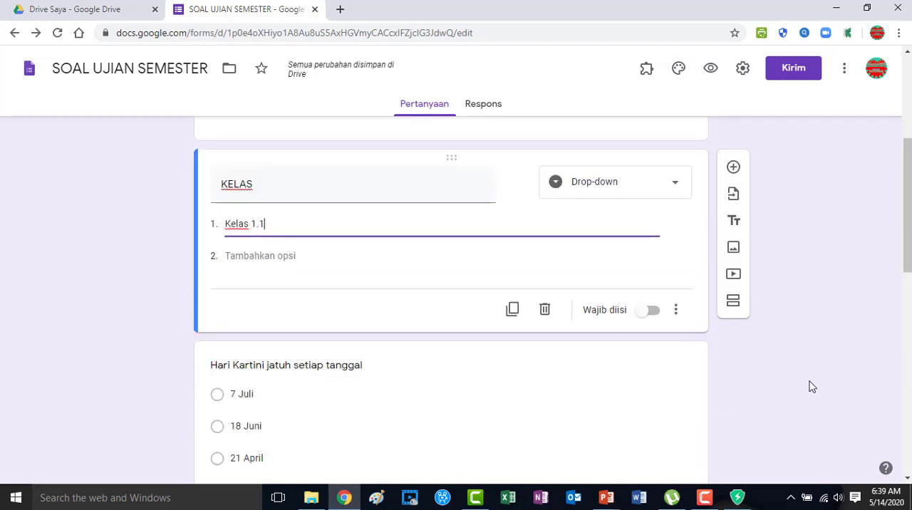
click(297, 256)
text(Kelas 1.2)
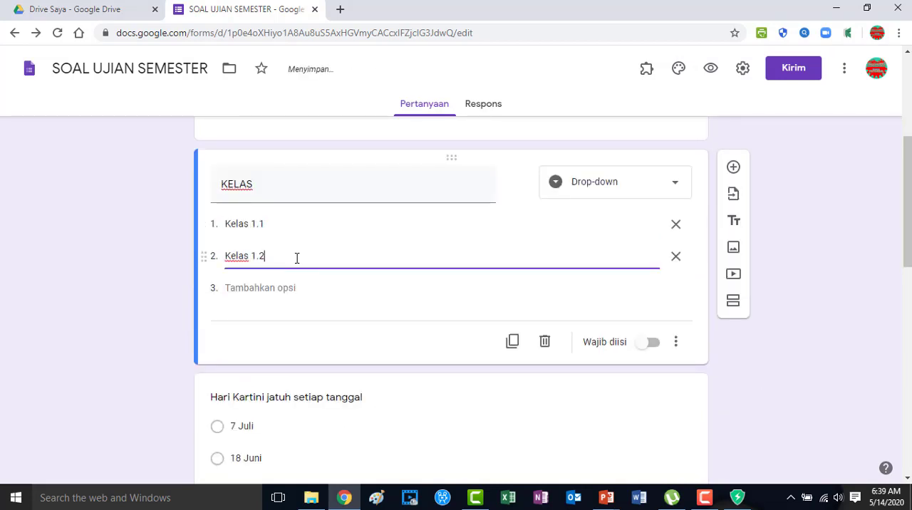
click(276, 289)
text(Kelas 1.3)
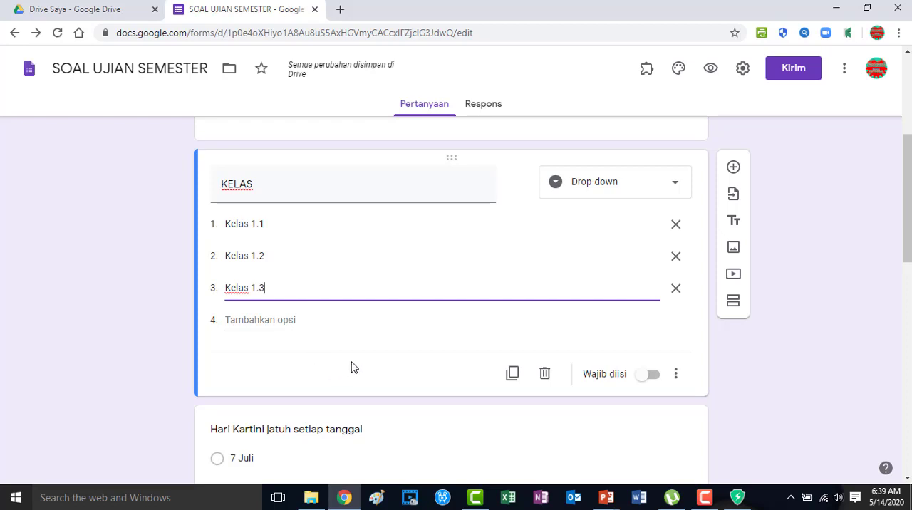
click(655, 377)
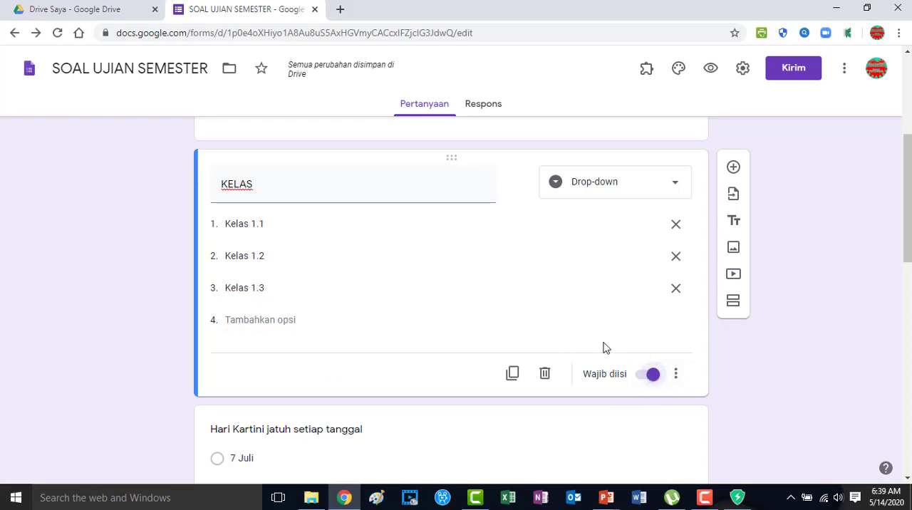
Add a section after the KELAS question titled SOAL UJIAN with the description "Pilihlah alternatif jawaban yang paling benar".
scroll(470, 355, down, 1)
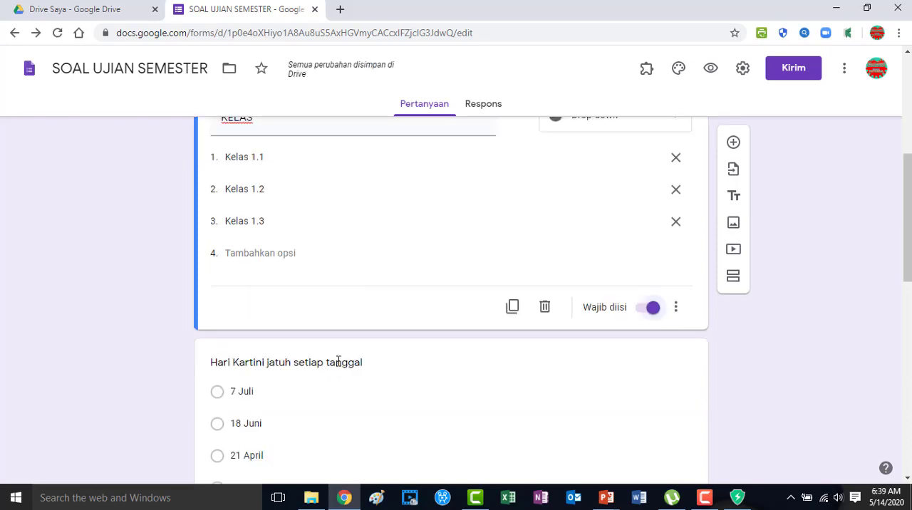
click(743, 277)
text(S)
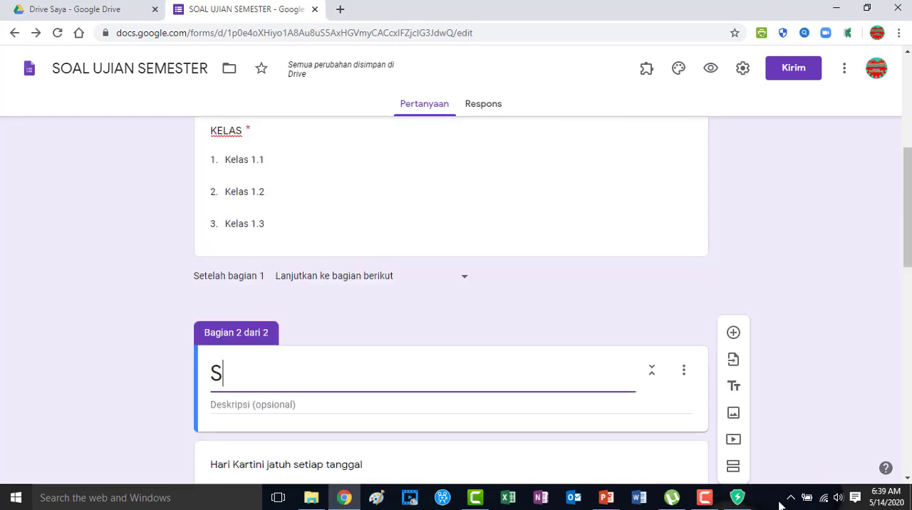
text(OAL UJIAN)
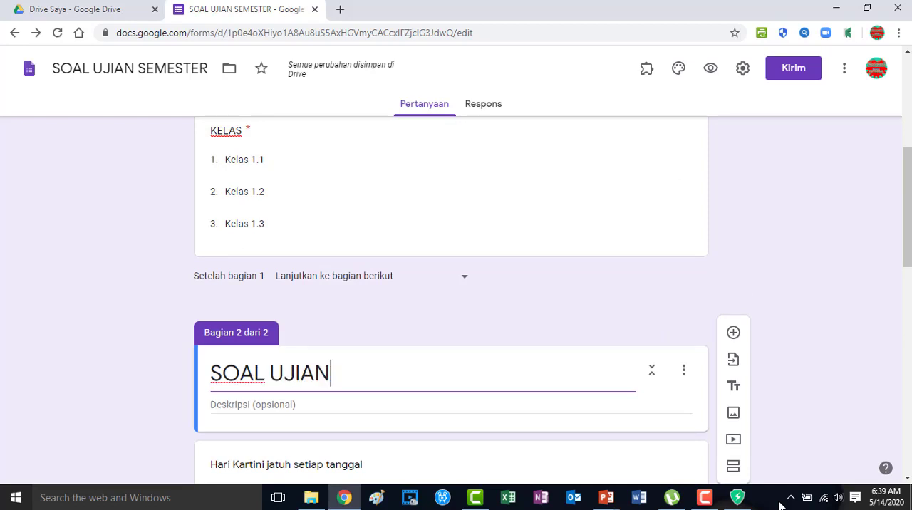
key(Tab)
text(Pilihlah alternati)
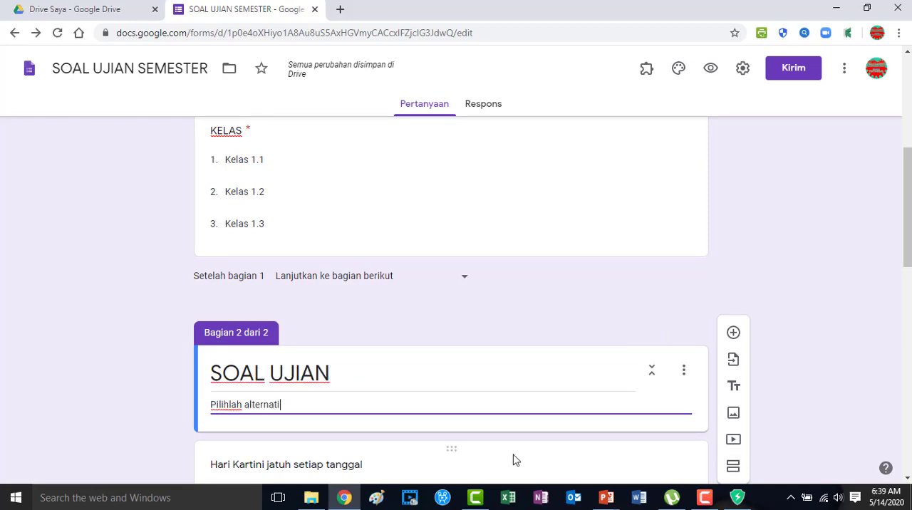
text(f jawaban)
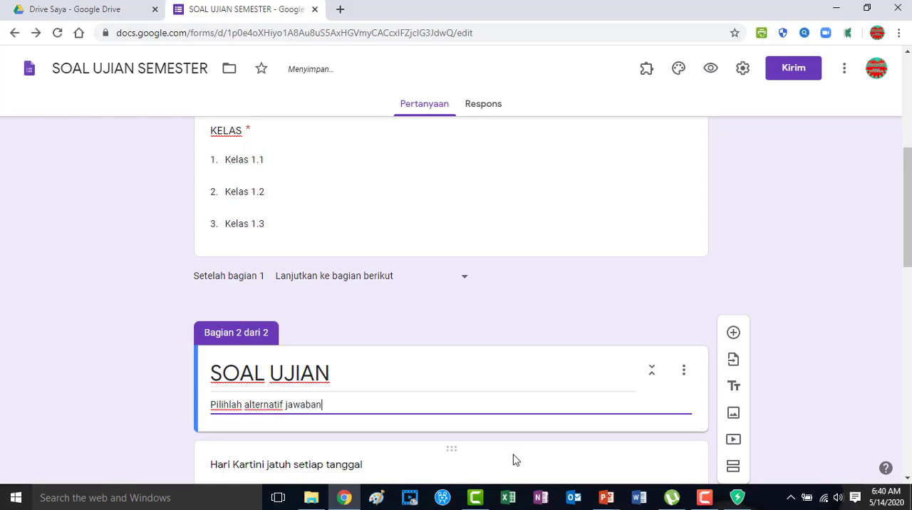
text( yang palin)
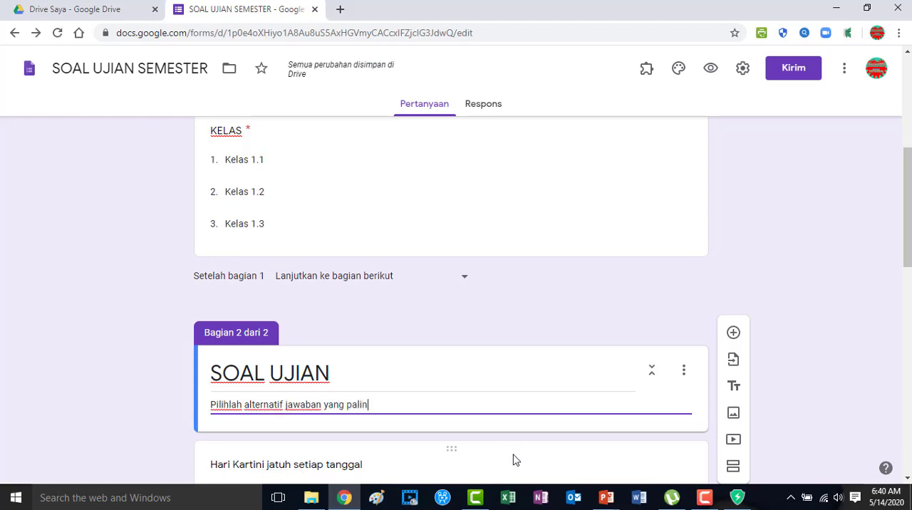
text(g benar)
Make the form a quiz in its settings and save the change.
scroll(350, 379, down, 3)
click(385, 339)
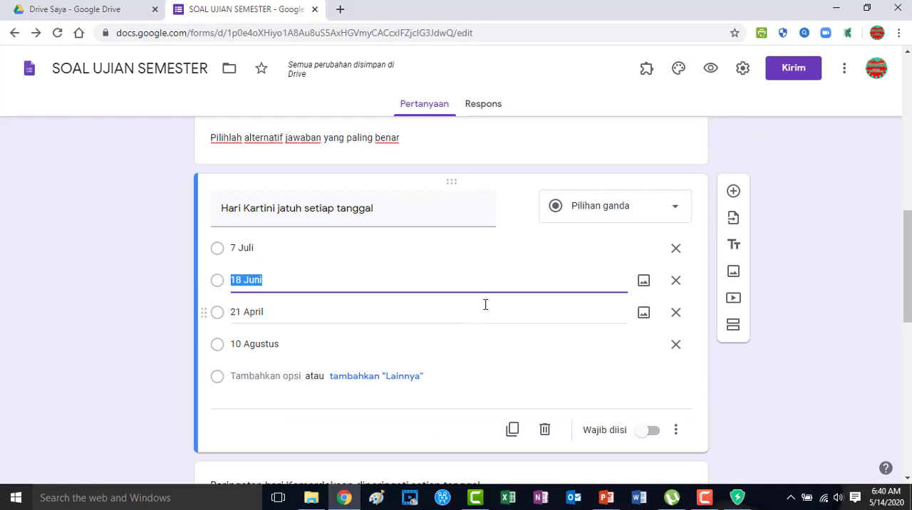
click(742, 69)
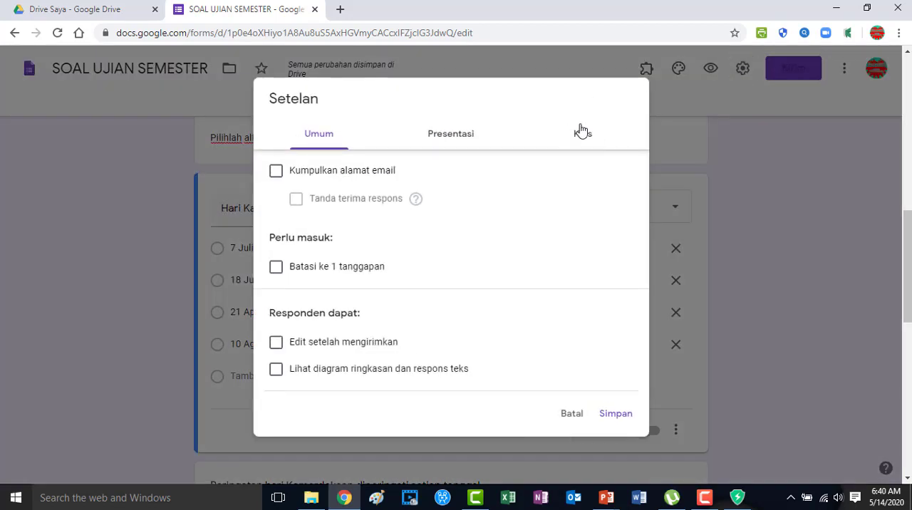
click(577, 130)
click(288, 176)
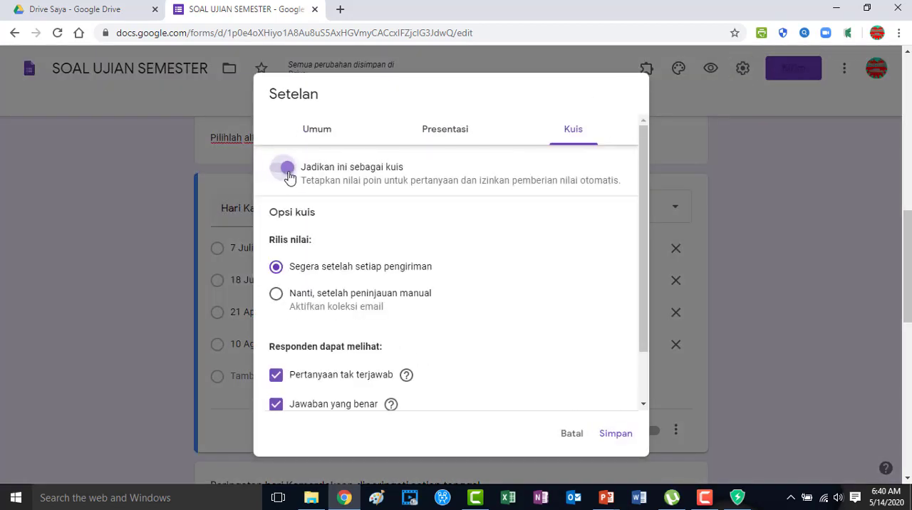
click(624, 442)
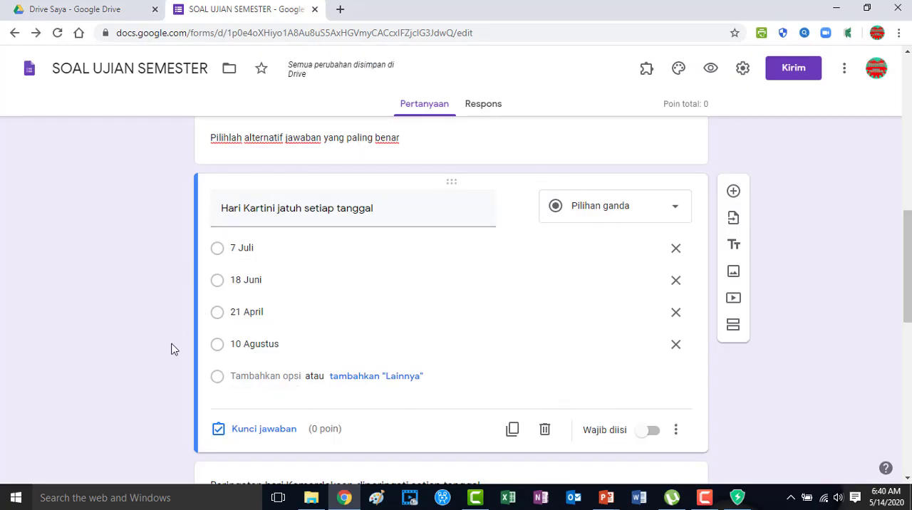
Set the answer key of the Hari Kartini question to 21 April, worth 25 points.
click(262, 431)
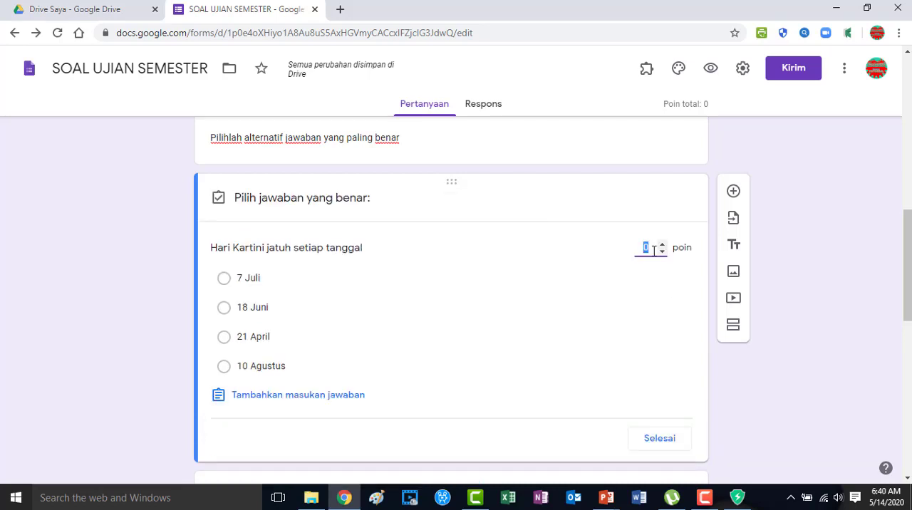
text(25)
click(224, 339)
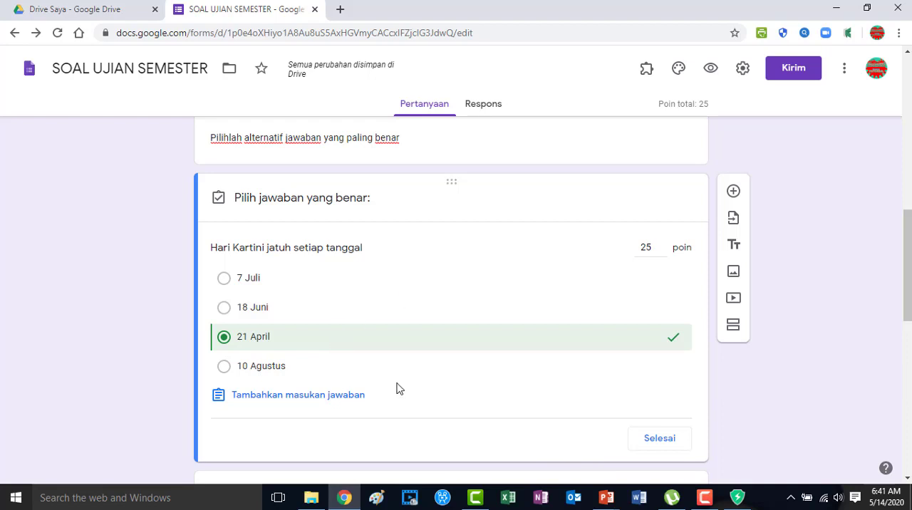
click(658, 439)
Set the answer key of the Peringatan hari Kemerdekaan question to 17 Agustus, worth 25 points.
scroll(417, 308, down, 3)
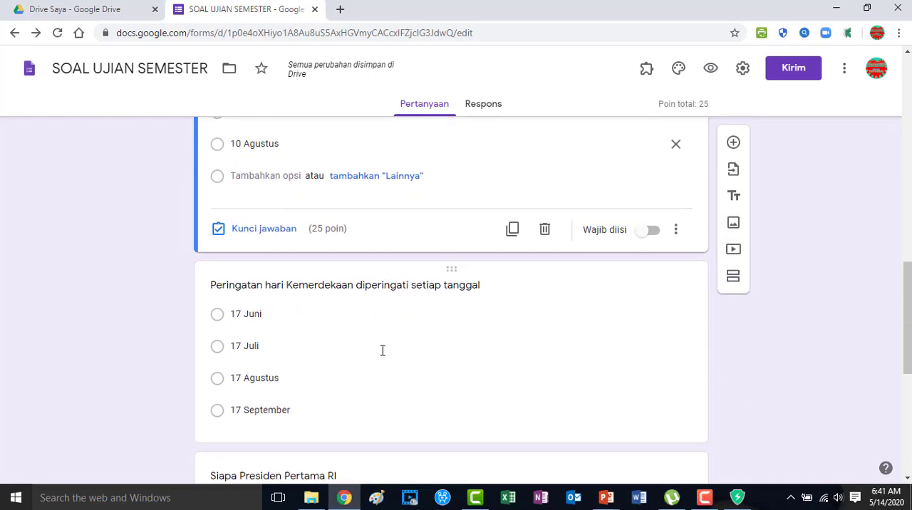
click(382, 349)
click(285, 424)
text(2)
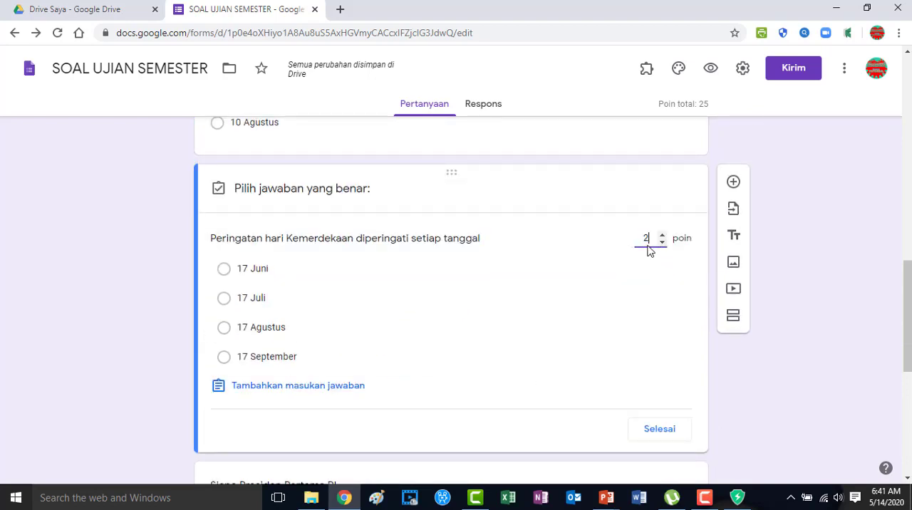
text(5)
click(591, 327)
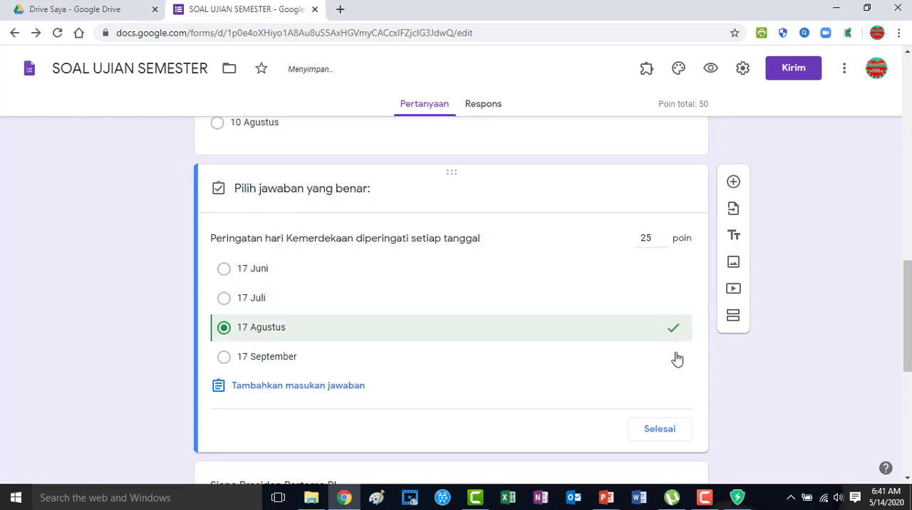
click(657, 433)
Set the answer key of the Wakil Presiden RI Pertama question to Muhammad Hatta, worth 25 points.
click(383, 289)
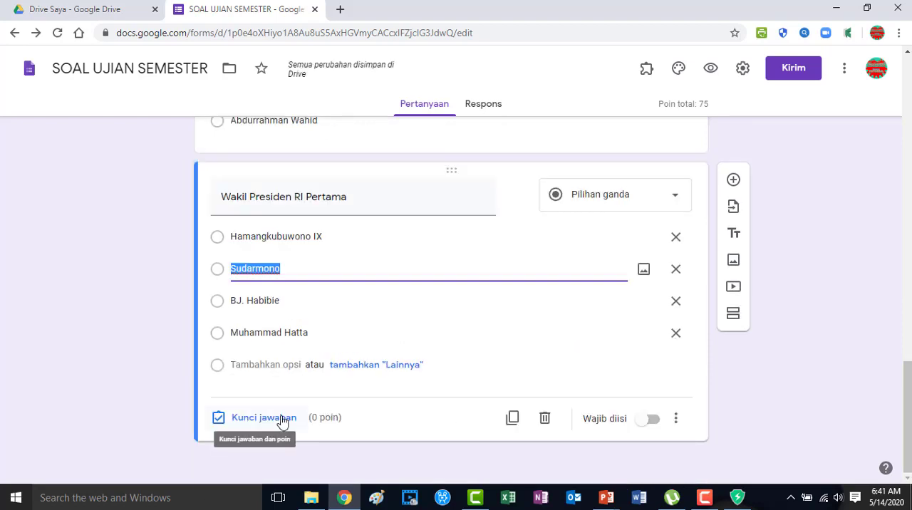
click(282, 420)
text(25)
click(268, 359)
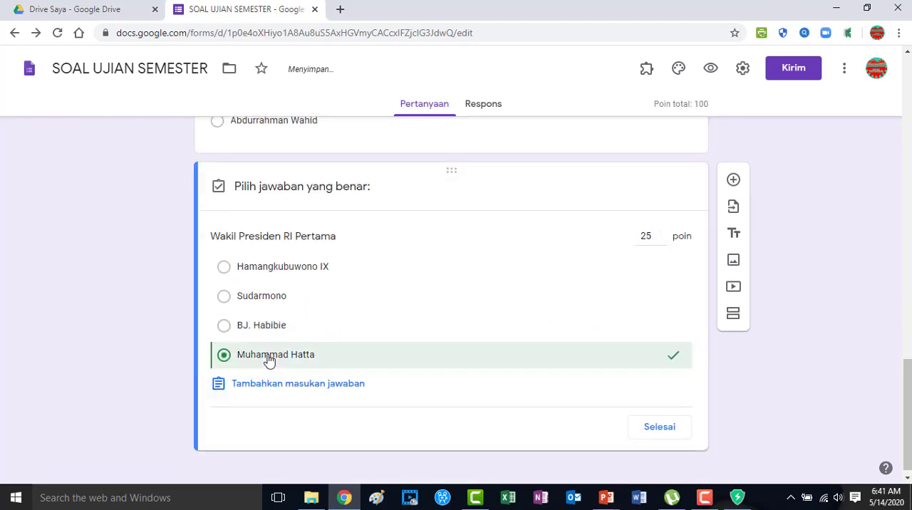
click(640, 432)
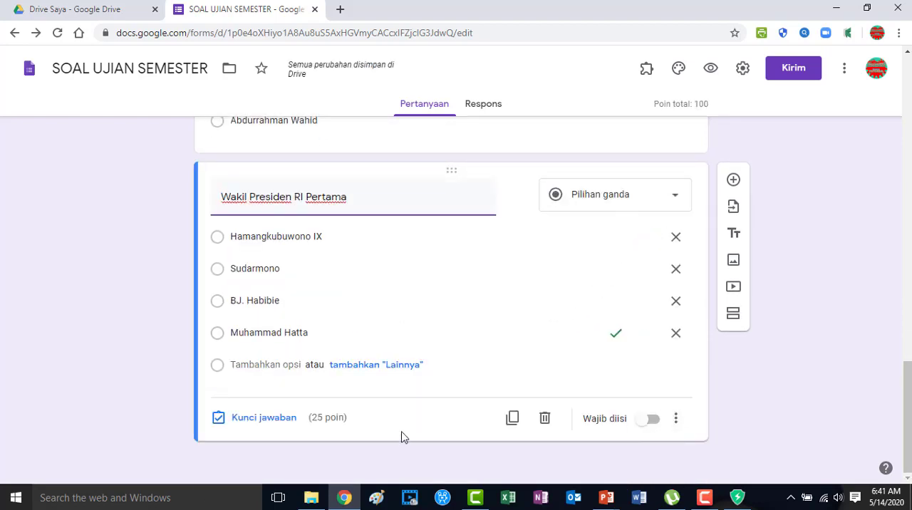
Review the exam questions with their answer keys and the student identity section.
scroll(403, 438, up, 6)
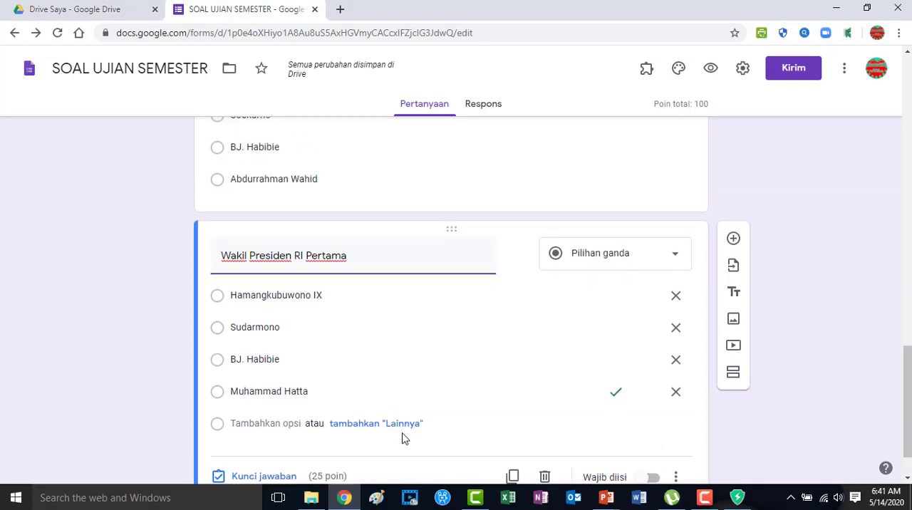
scroll(403, 438, up, 6)
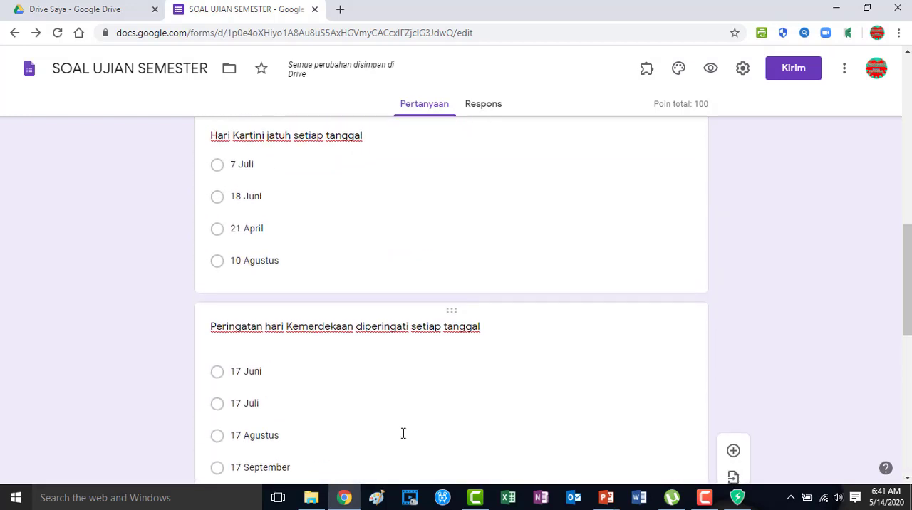
scroll(274, 437, down, 2)
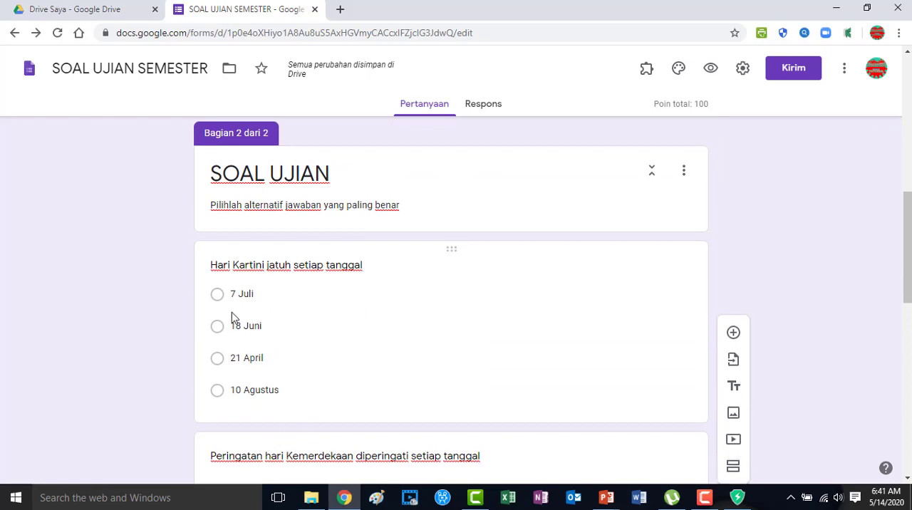
click(211, 264)
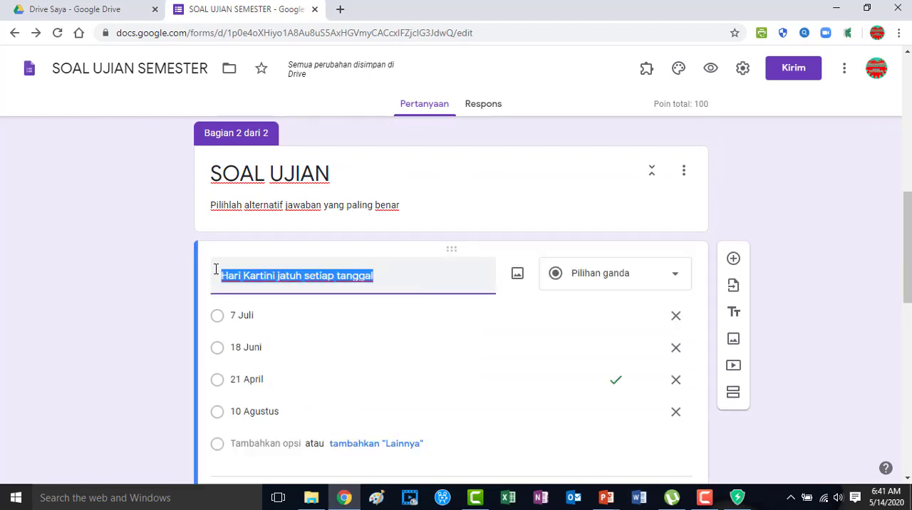
scroll(228, 271, down, 2)
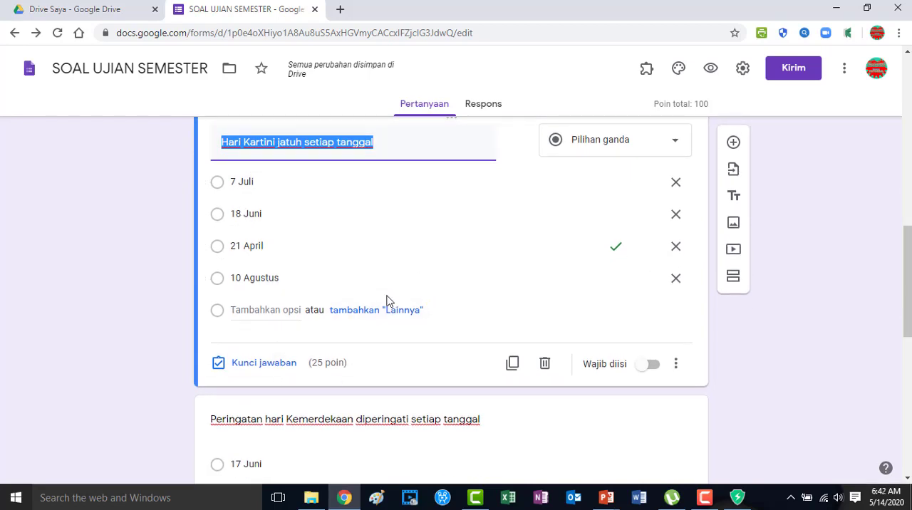
click(456, 151)
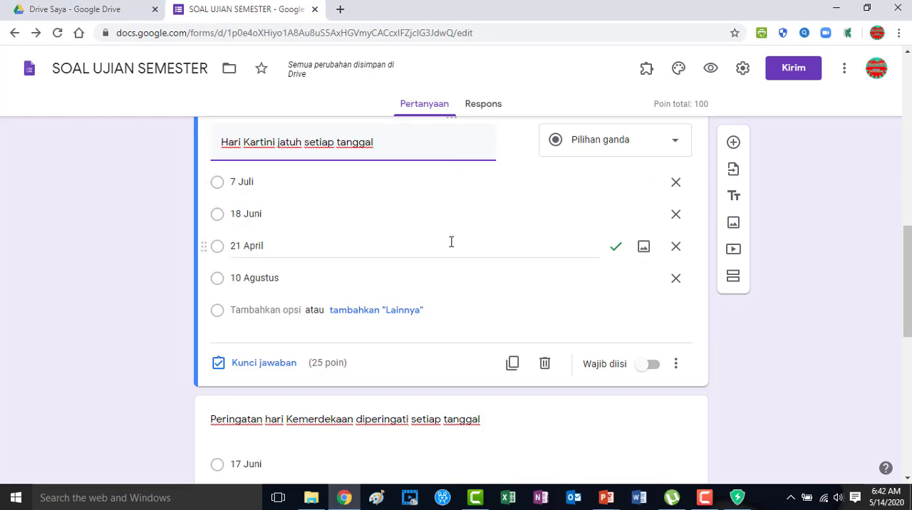
scroll(451, 285, down, 5)
scroll(450, 323, up, 8)
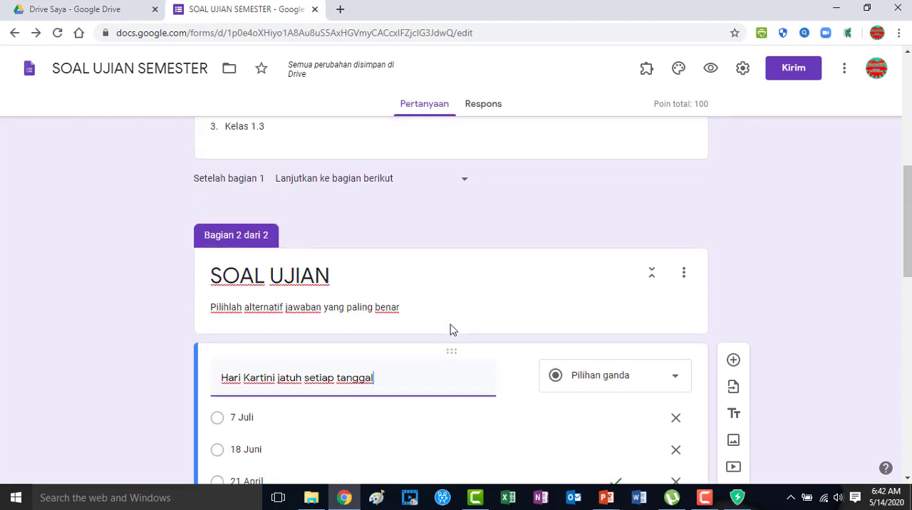
scroll(450, 328, up, 6)
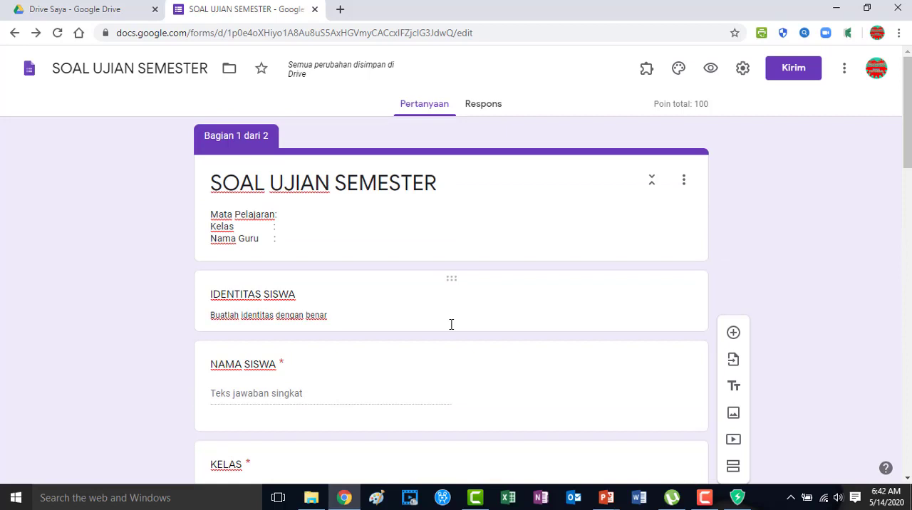
scroll(450, 326, down, 10)
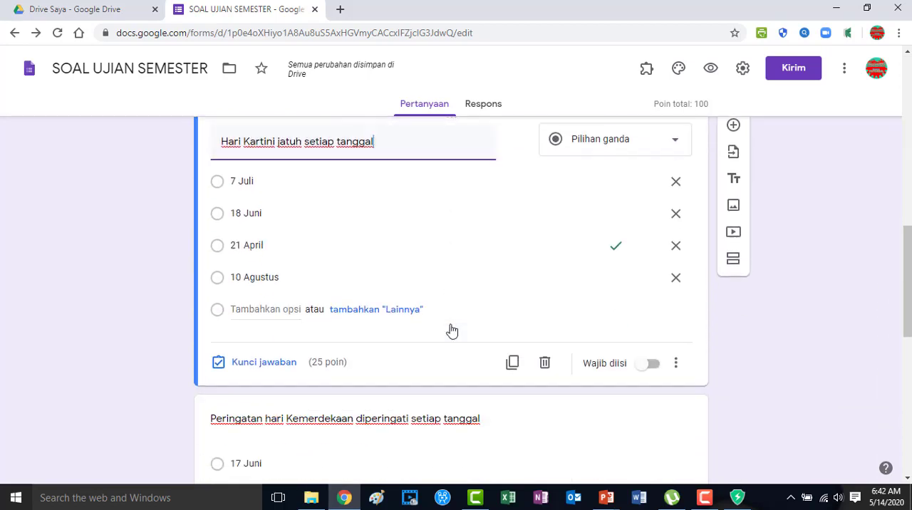
scroll(451, 330, down, 2)
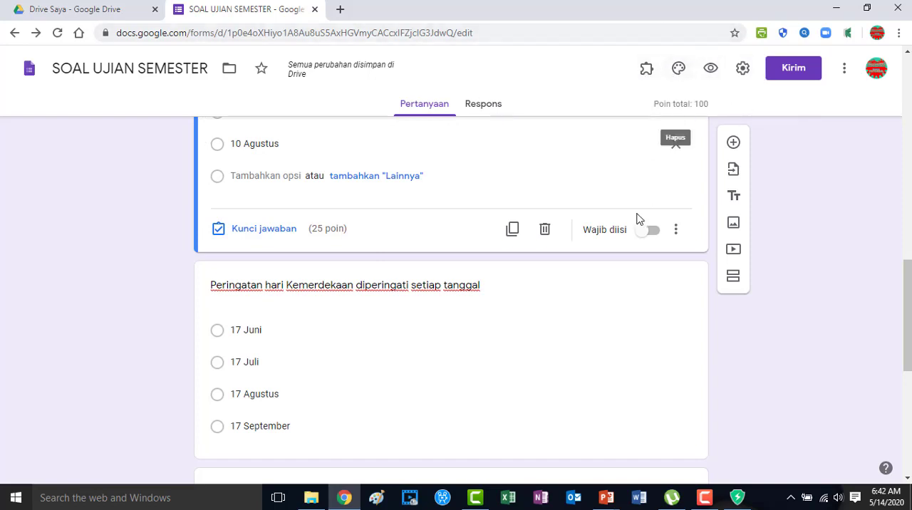
scroll(636, 217, up, 10)
Apply the open book picture with heart-shaped pages from the Kantor dan Sekolah themes as the form's header image.
click(679, 69)
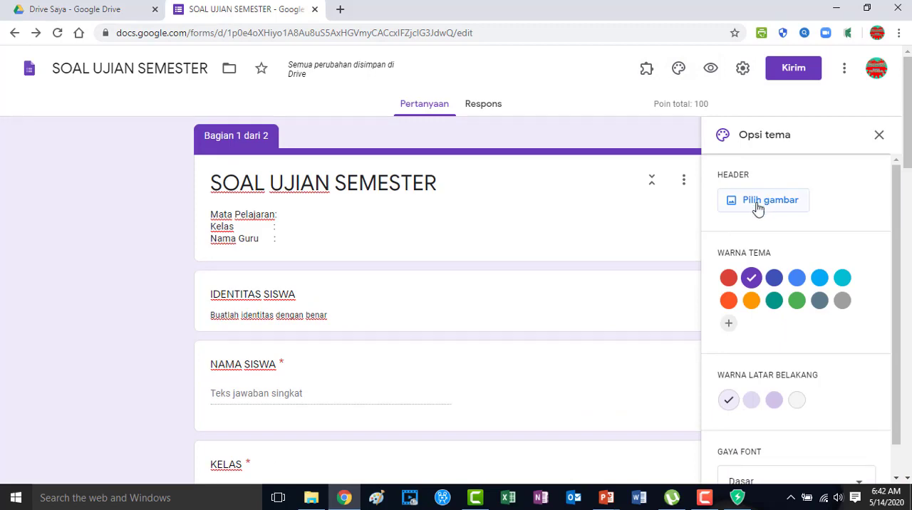
click(755, 203)
click(612, 388)
scroll(612, 388, down, 5)
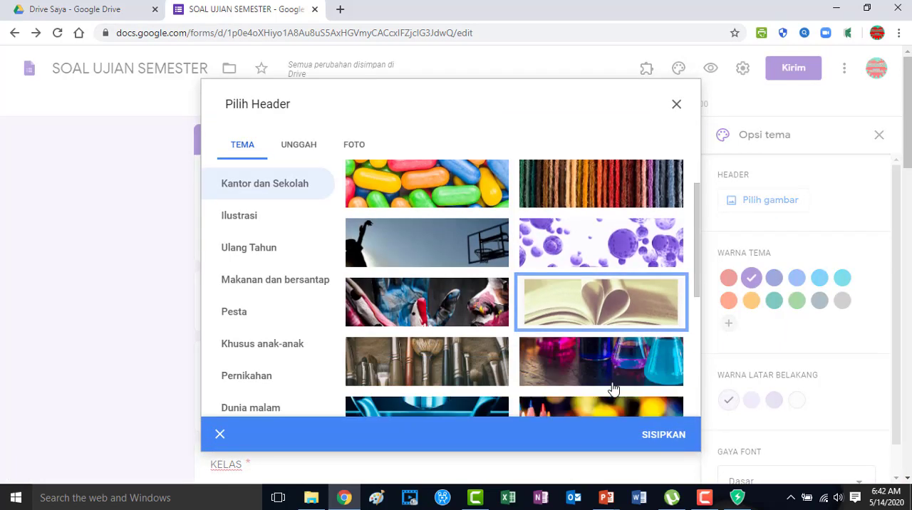
click(645, 436)
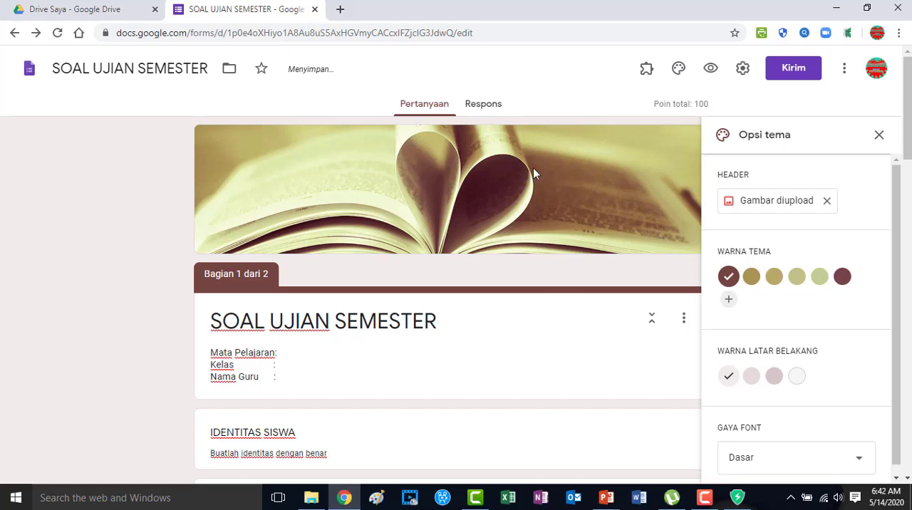
click(880, 136)
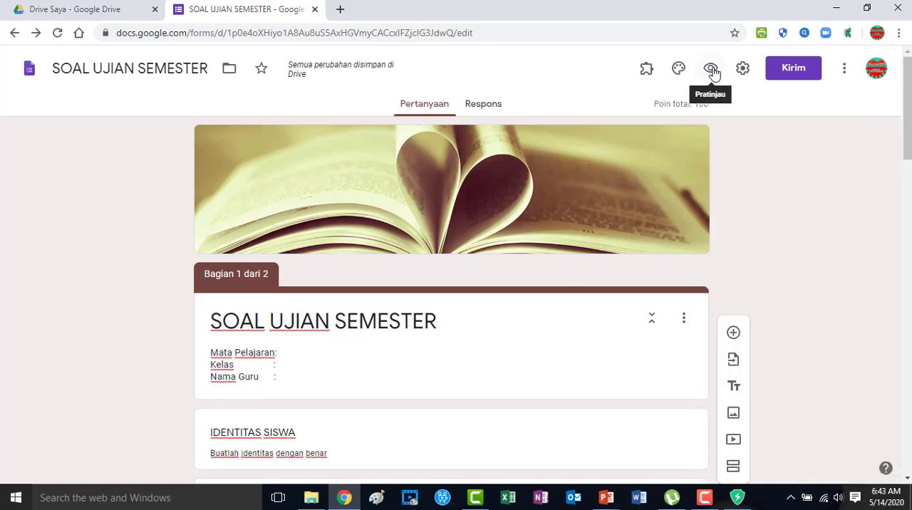
Preview the form as respondents see it and look through its first section.
click(711, 69)
scroll(407, 227, down, 4)
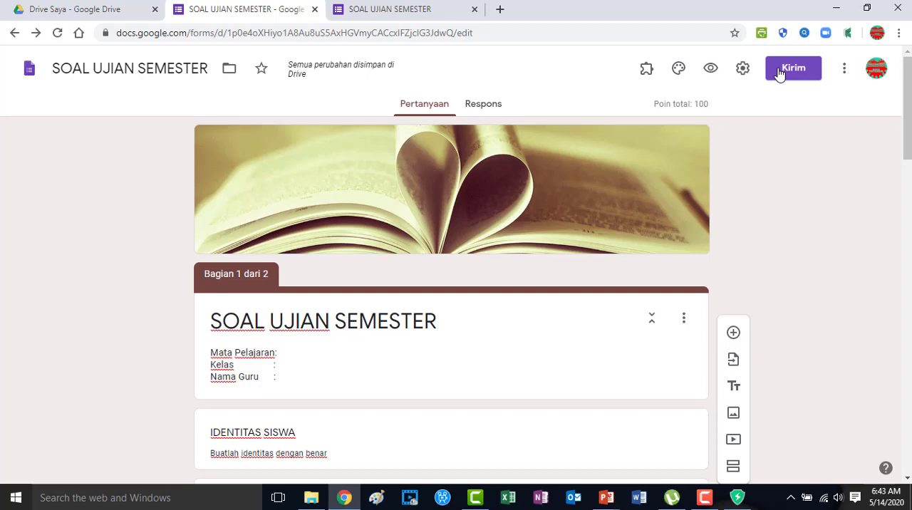
Copy the form's sharing link without shortening it, and close the send dialog.
click(779, 74)
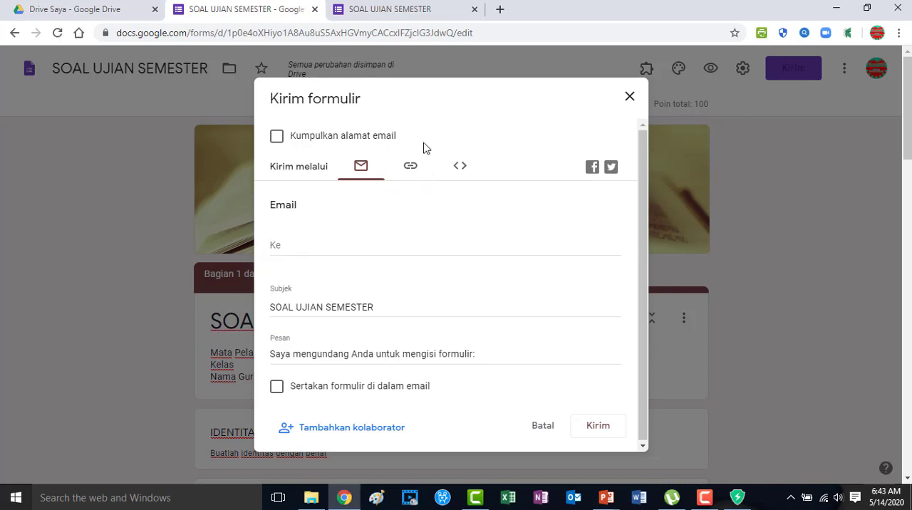
click(416, 175)
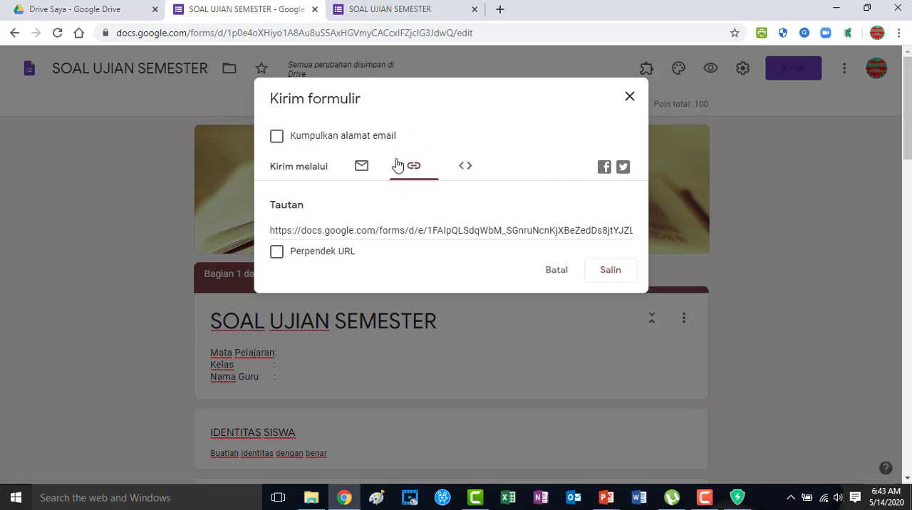
click(611, 271)
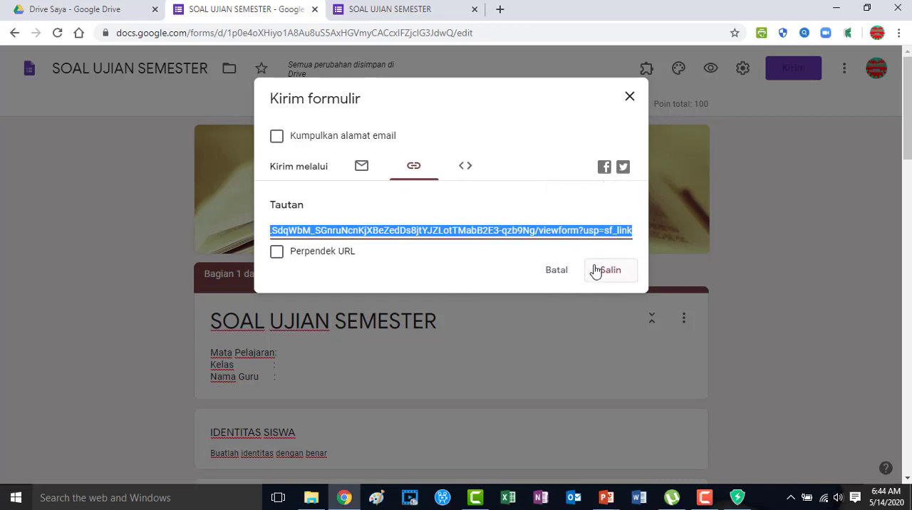
click(559, 271)
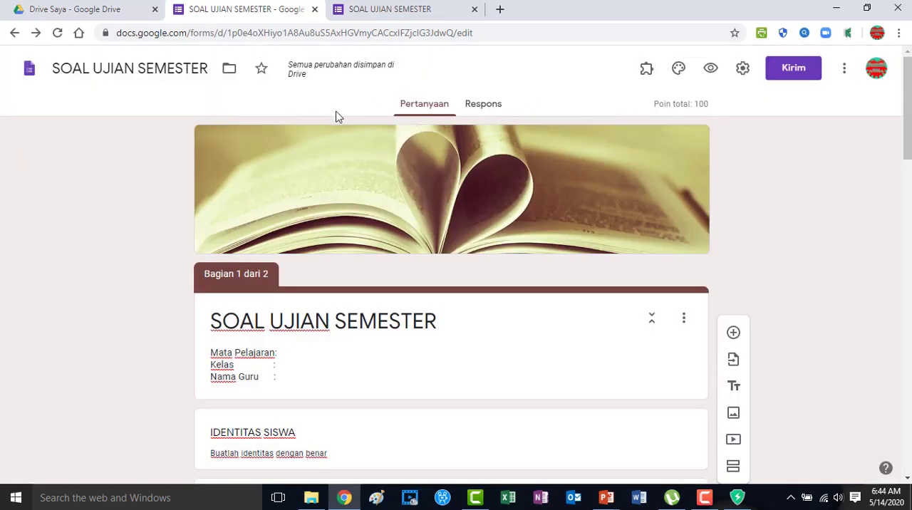